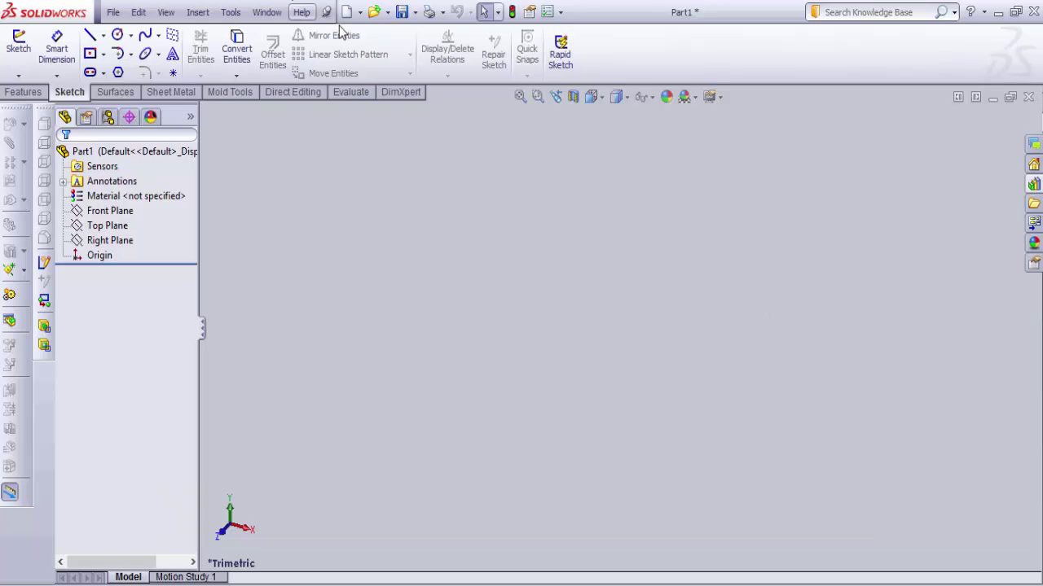
# - Select the Front Plane in the FeatureManager tree and set the view Normal To it
pyautogui.click(97, 200)
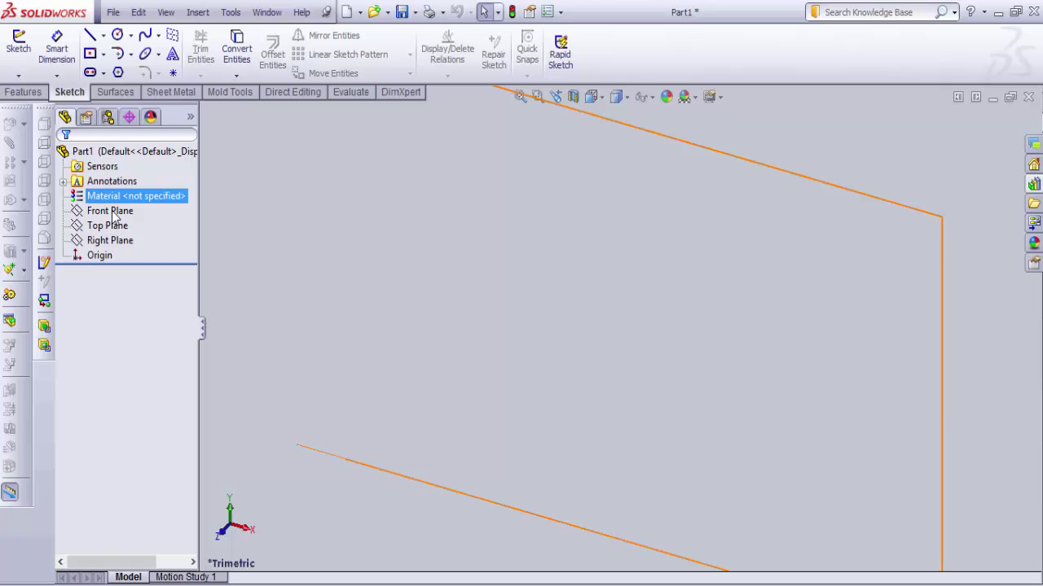
pyautogui.click(118, 212)
pyautogui.click(174, 187)
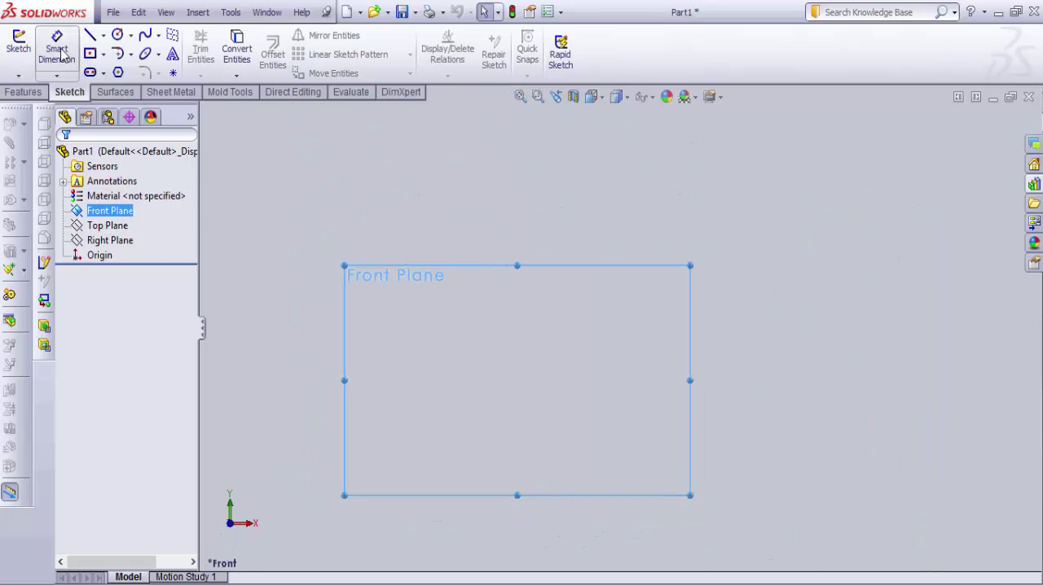
# - Draw a horizontal top line left from the origin, then a tangent semicircular arc downward
pyautogui.click(92, 37)
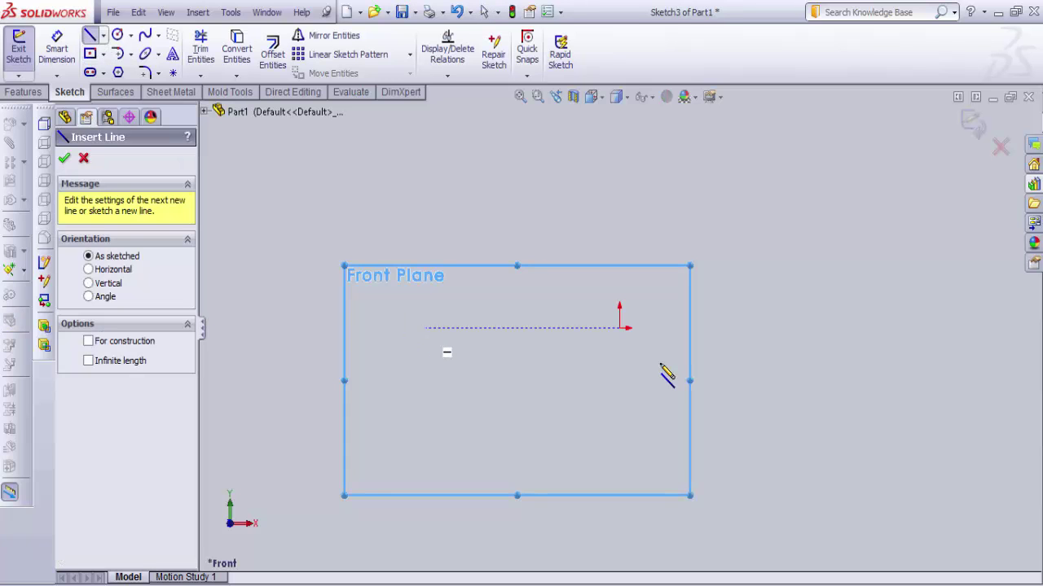
pyautogui.click(620, 327)
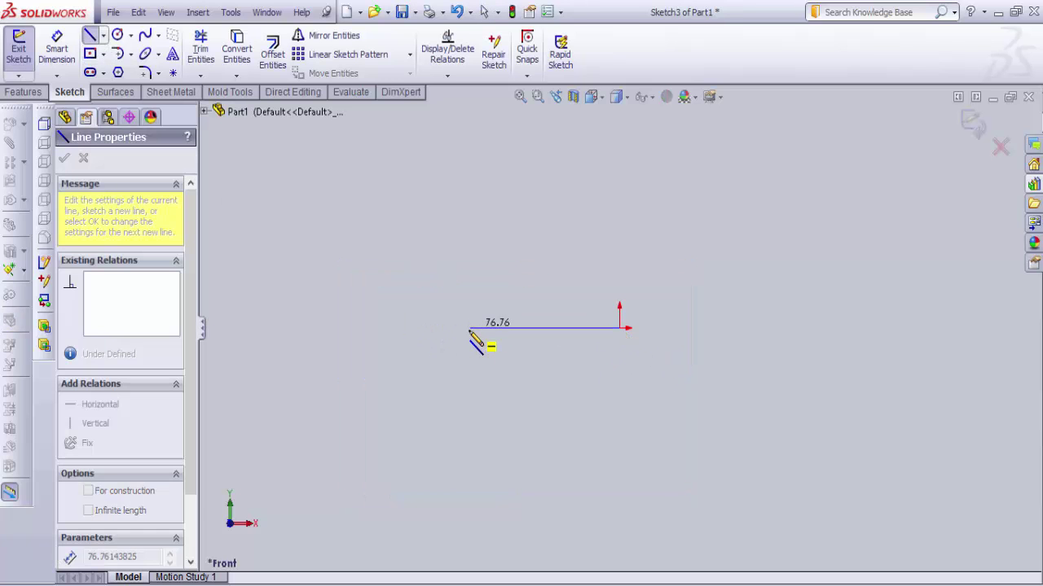
pyautogui.click(469, 329)
pyautogui.press('Escape')
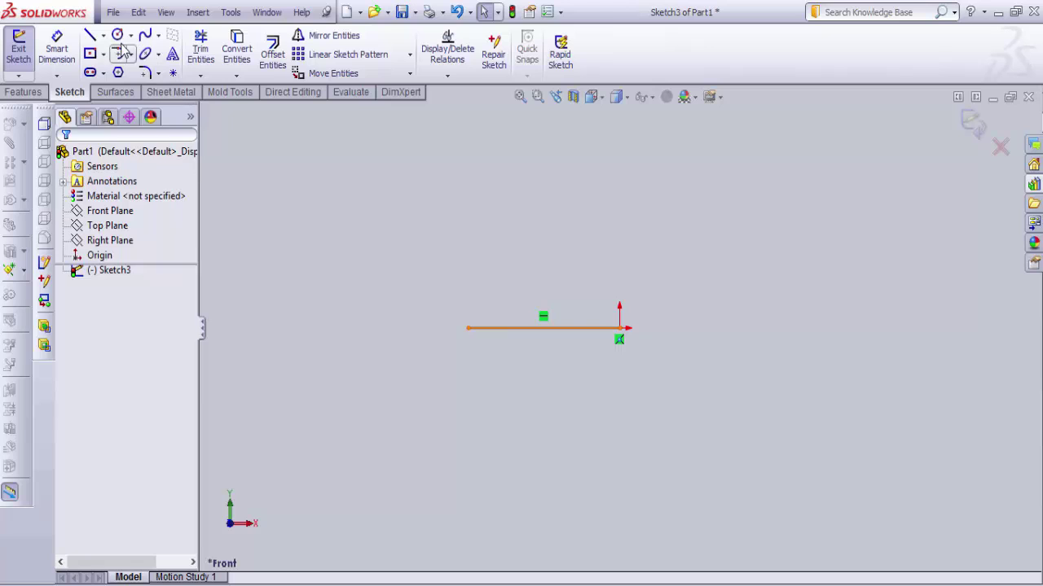
pyautogui.click(118, 54)
pyautogui.click(469, 329)
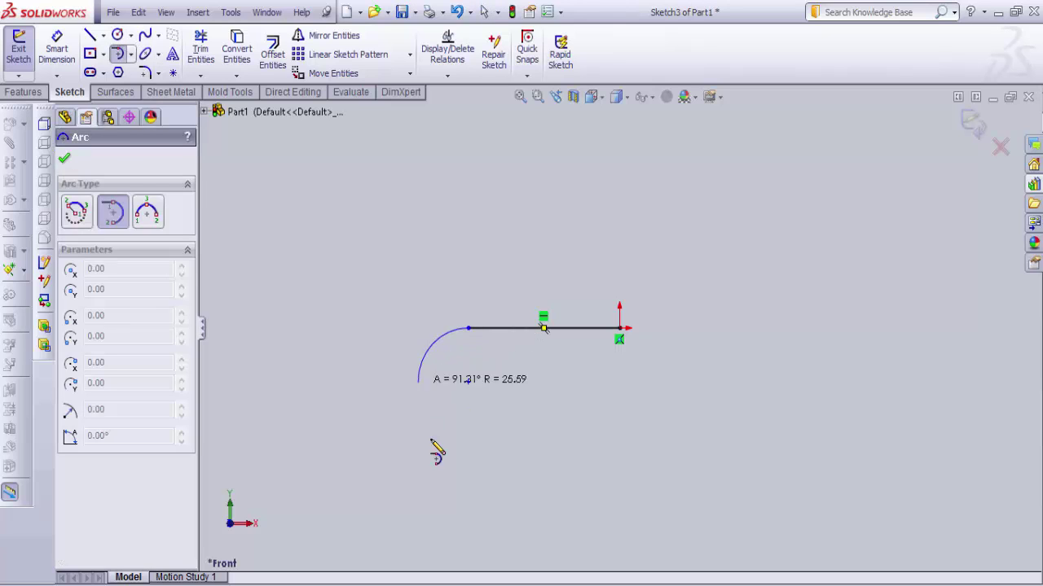
pyautogui.click(469, 454)
pyautogui.press('Escape')
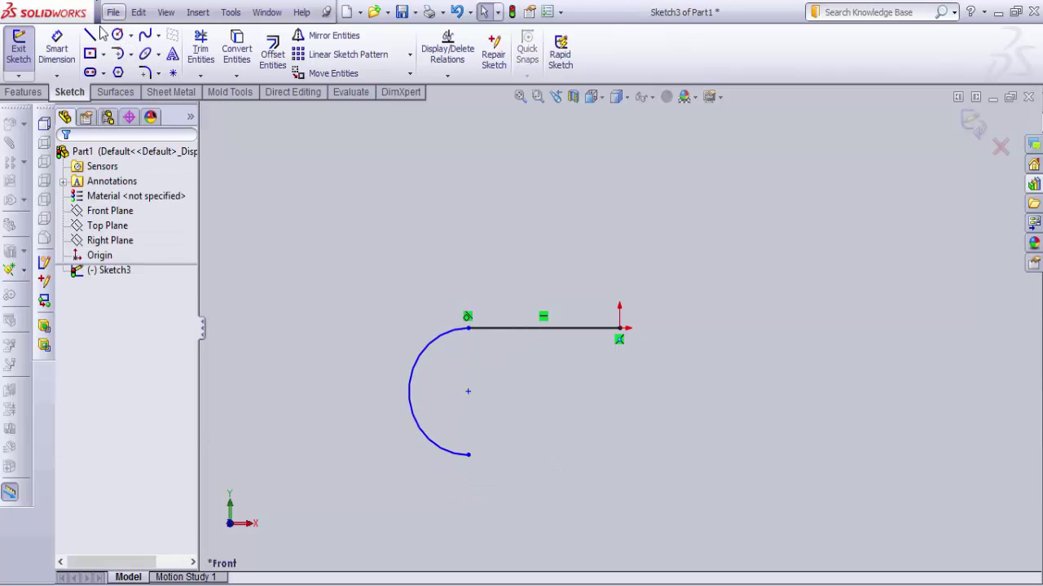
# - Draw the bottom line from the arc's lower end back right, under the top line's start
pyautogui.click(90, 35)
pyautogui.click(469, 455)
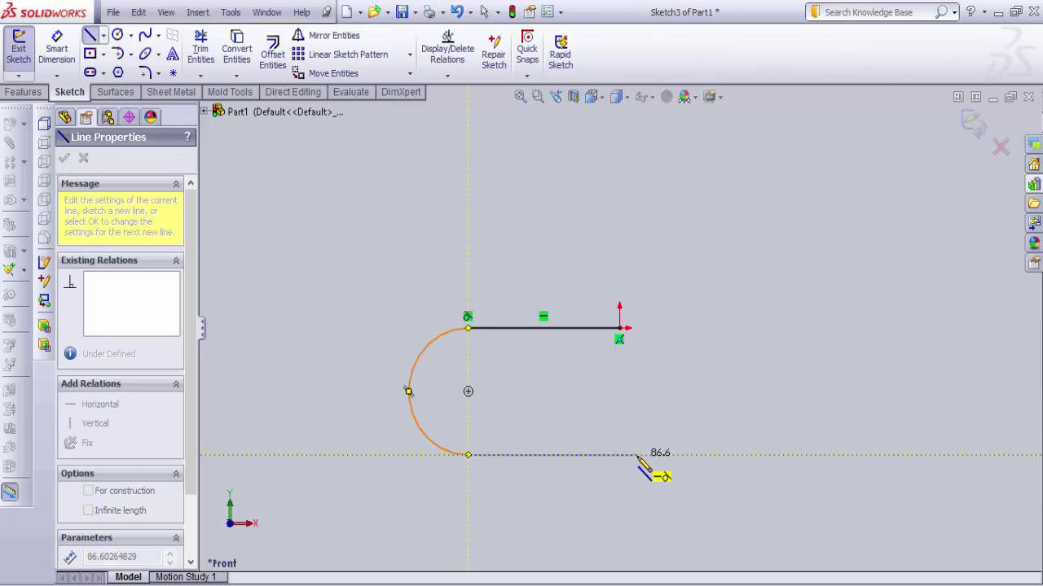
pyautogui.click(621, 455)
pyautogui.press('Escape')
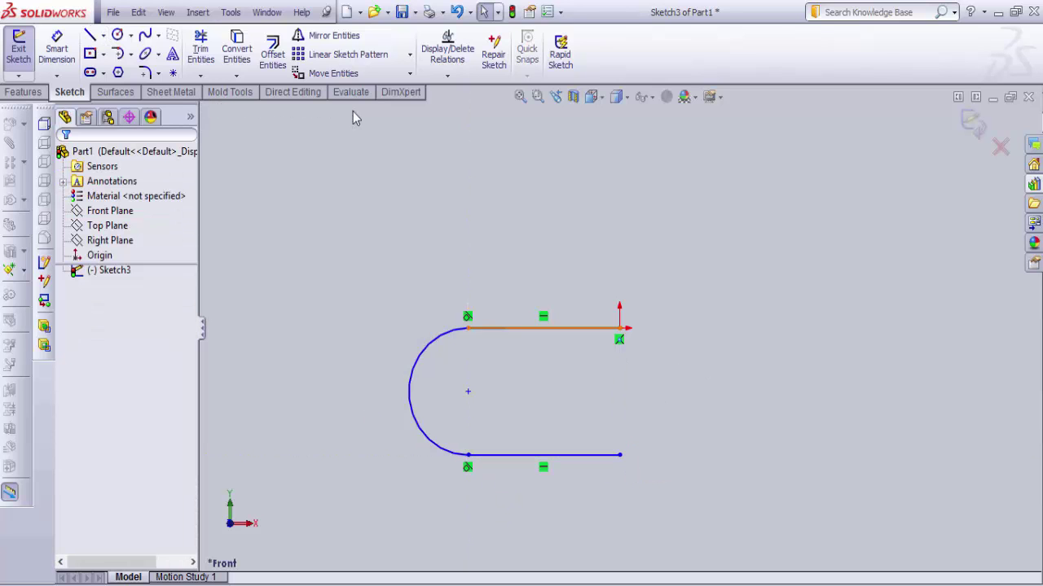
pyautogui.click(56, 47)
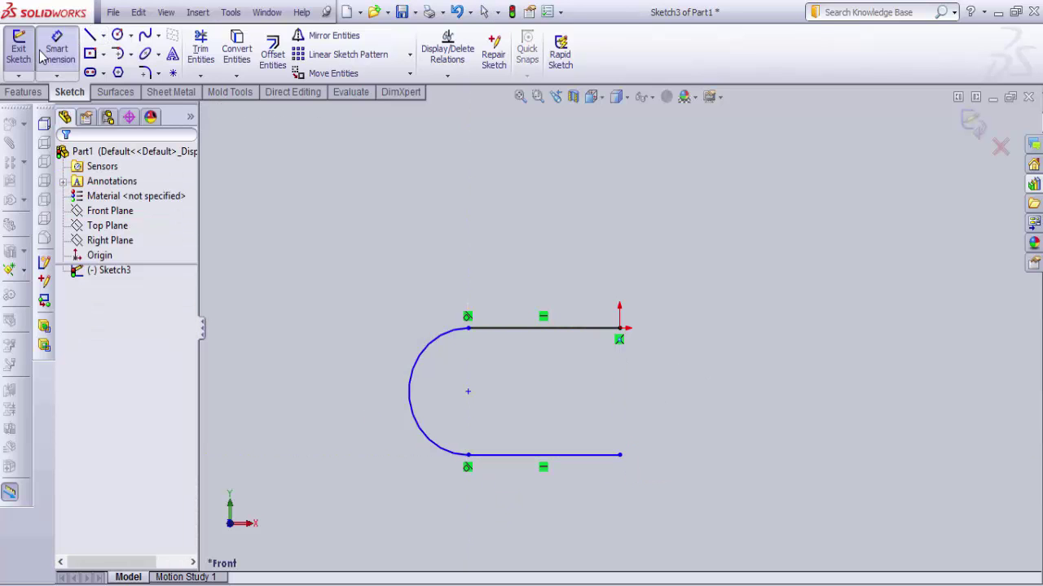
# - Dimension both the top and bottom lines to a length of 80
pyautogui.click(546, 334)
pyautogui.click(541, 259)
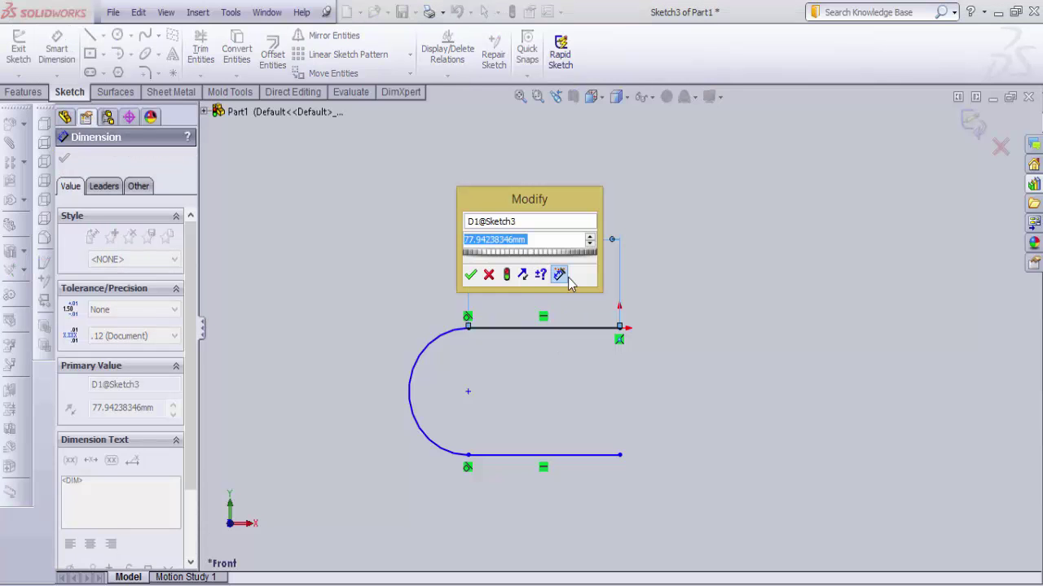
pyautogui.write('80')
pyautogui.press('Return')
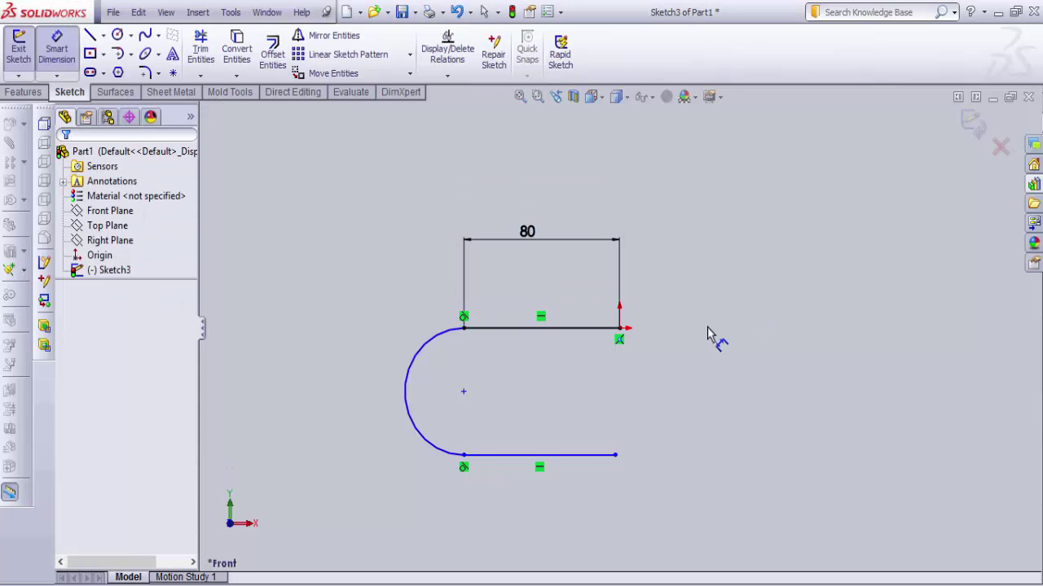
pyautogui.click(574, 455)
pyautogui.click(580, 516)
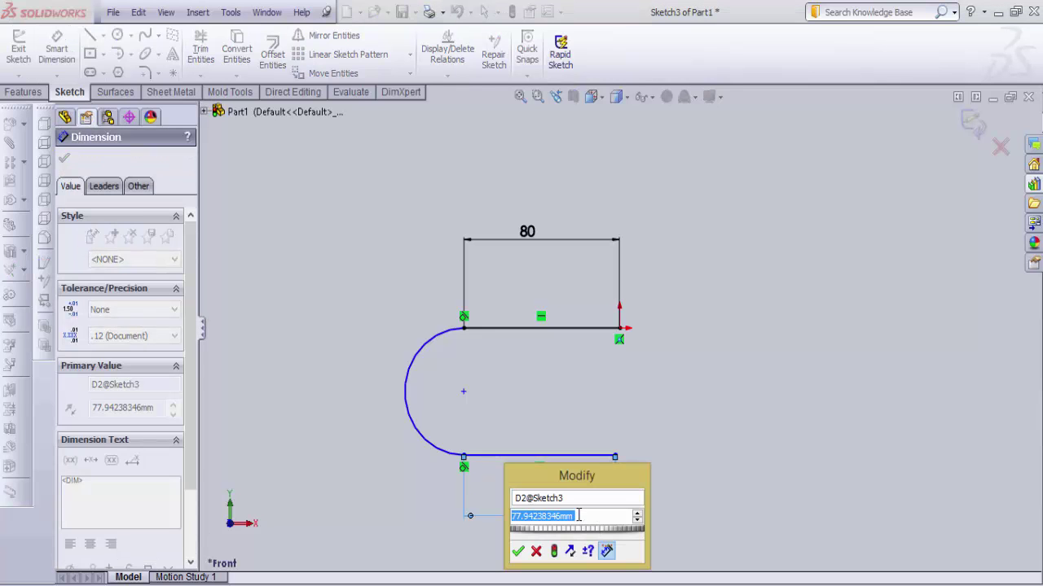
pyautogui.write('80')
pyautogui.press('Return')
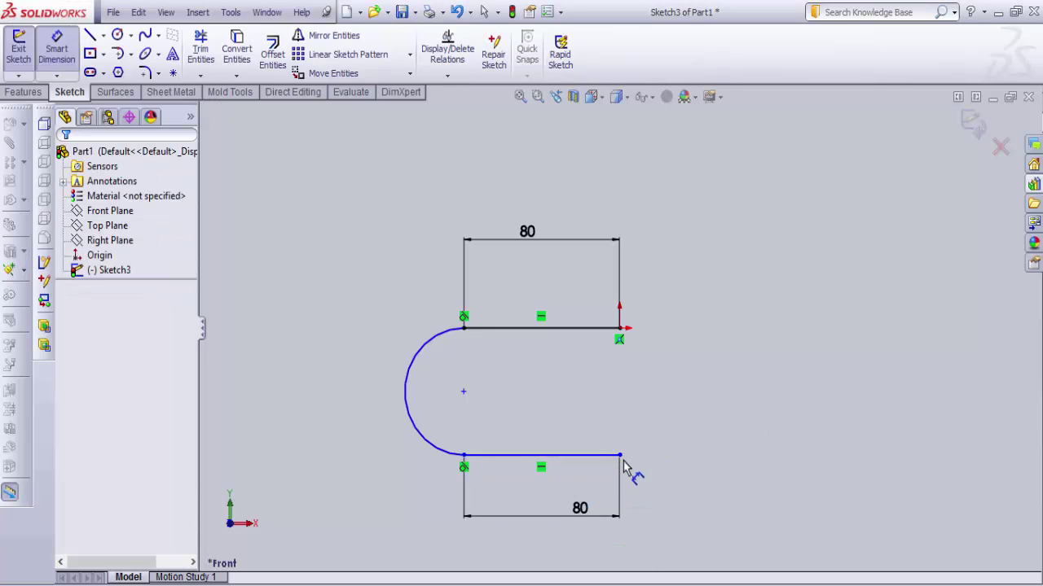
# - Set the gap between the two lines' right endpoints to 50 and exit the sketch
pyautogui.click(619, 329)
pyautogui.click(621, 455)
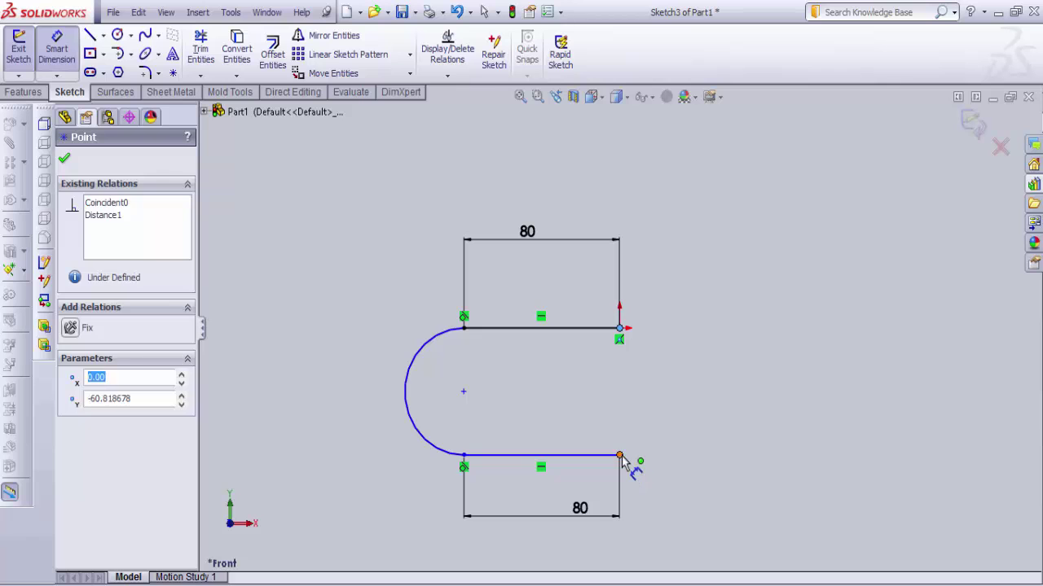
pyautogui.click(712, 400)
pyautogui.write('5')
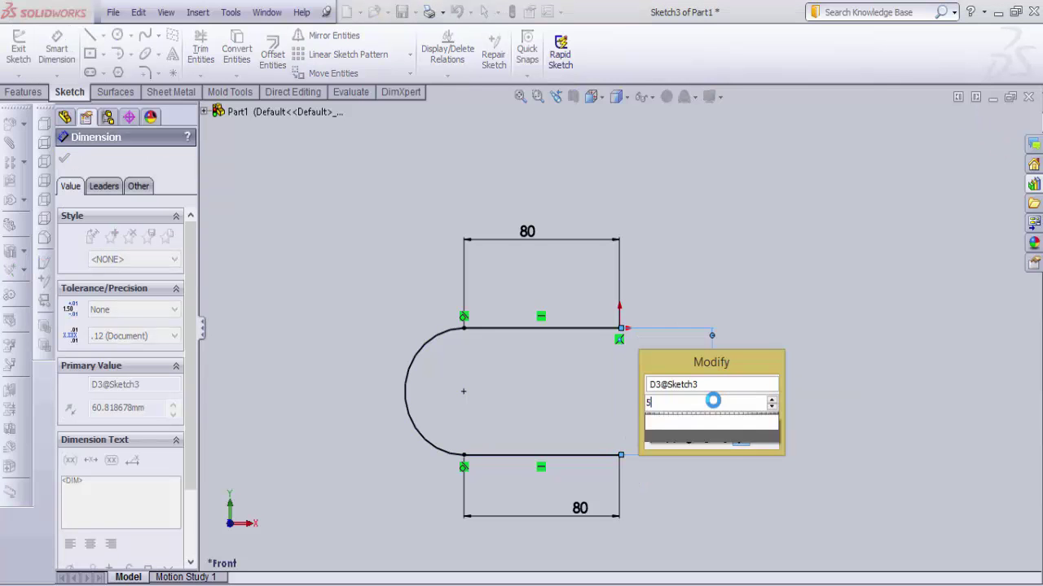
pyautogui.write('0')
pyautogui.click(652, 439)
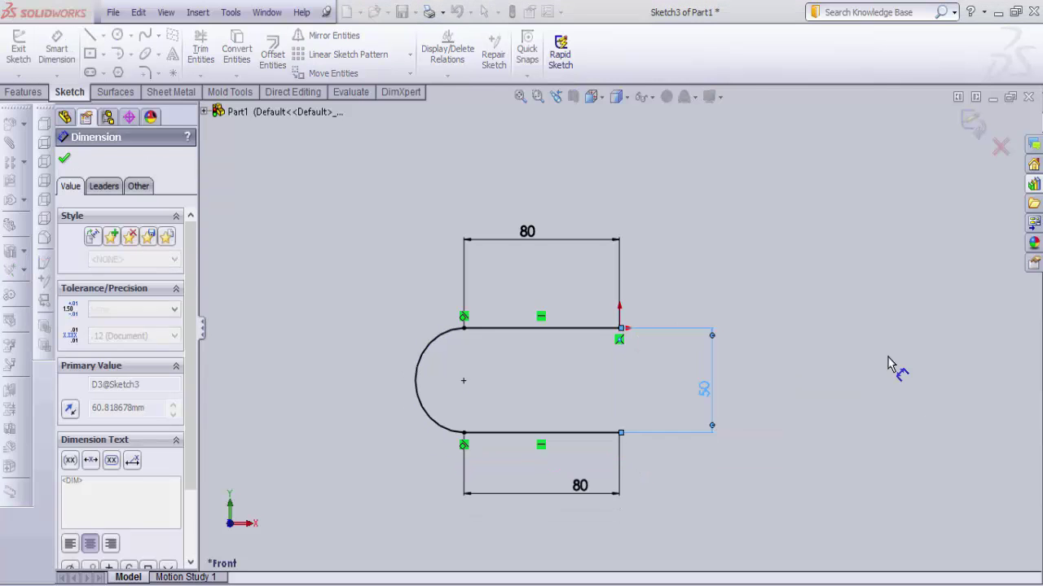
pyautogui.press('Escape')
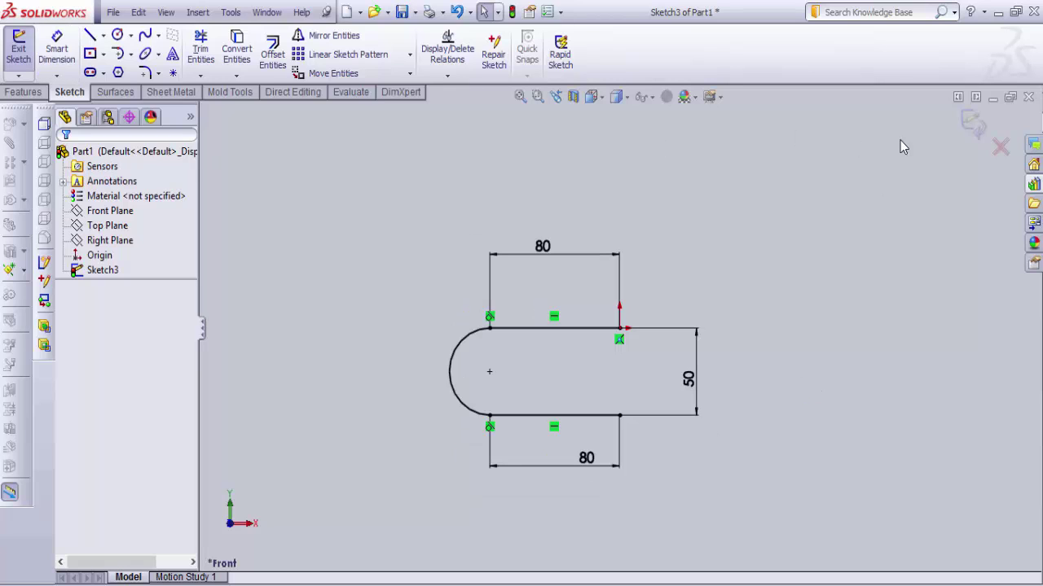
pyautogui.click(975, 124)
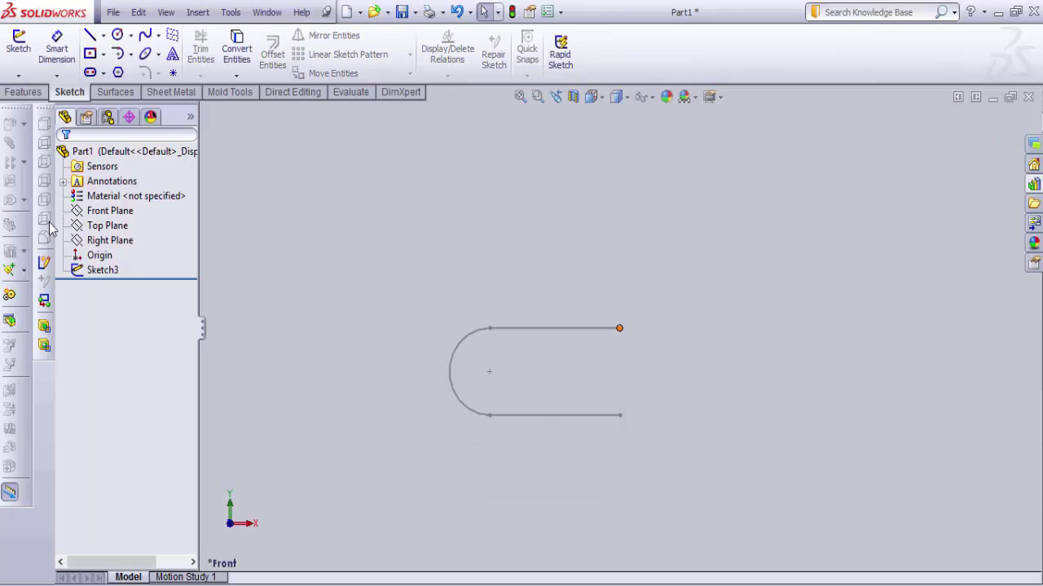
# - Extrude the U-sketch 100 mm Blind as a one-direction 10 mm thin feature
pyautogui.click(36, 92)
pyautogui.click(33, 65)
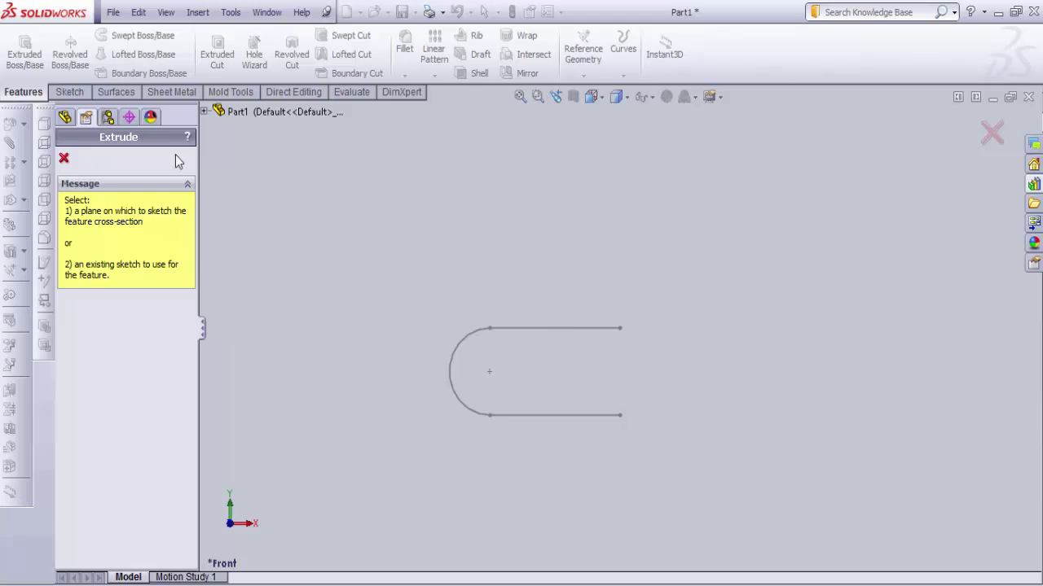
pyautogui.click(559, 330)
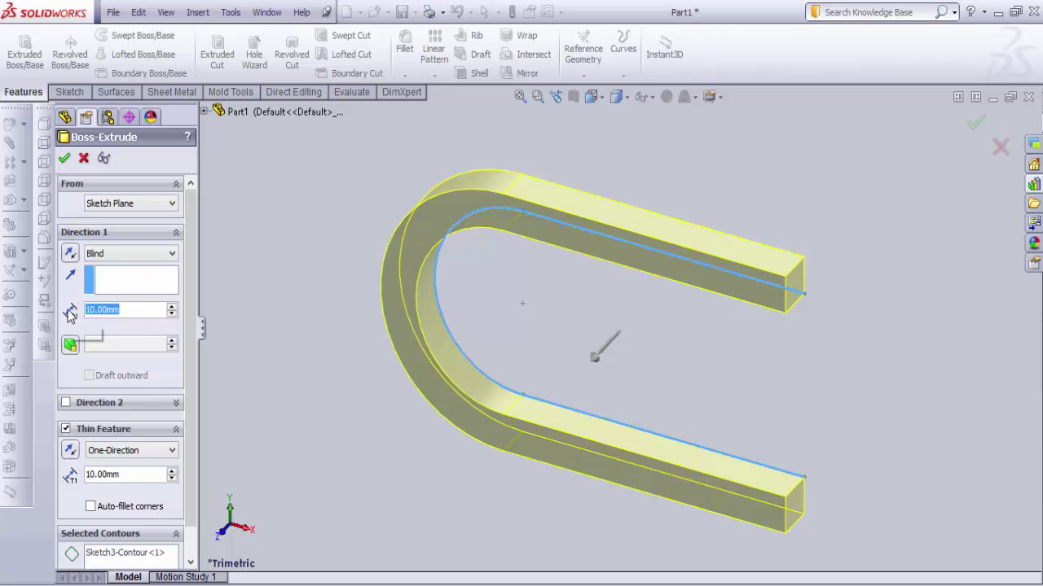
pyautogui.write('100')
pyautogui.press('Return')
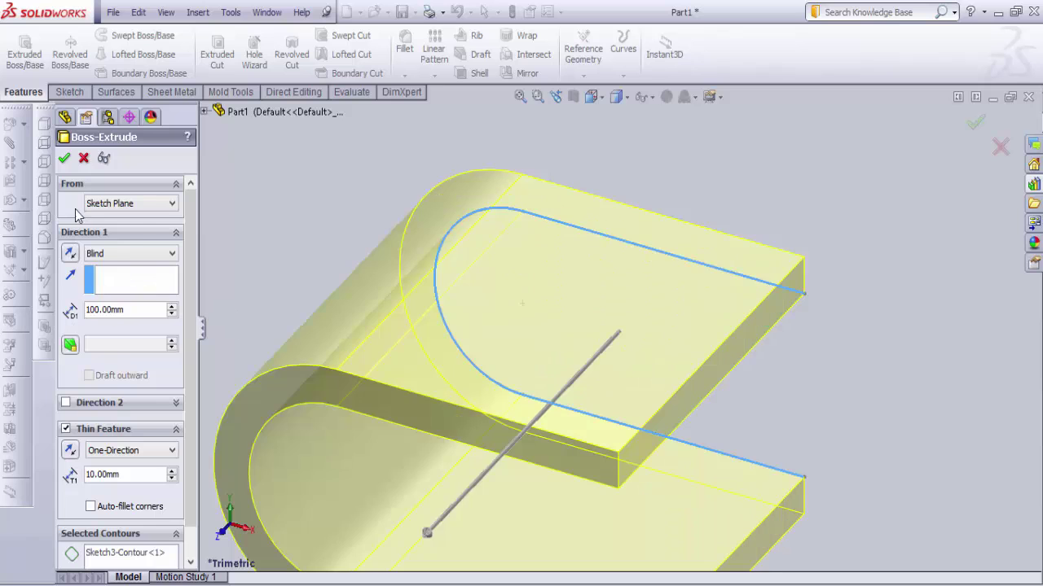
pyautogui.press('Return')
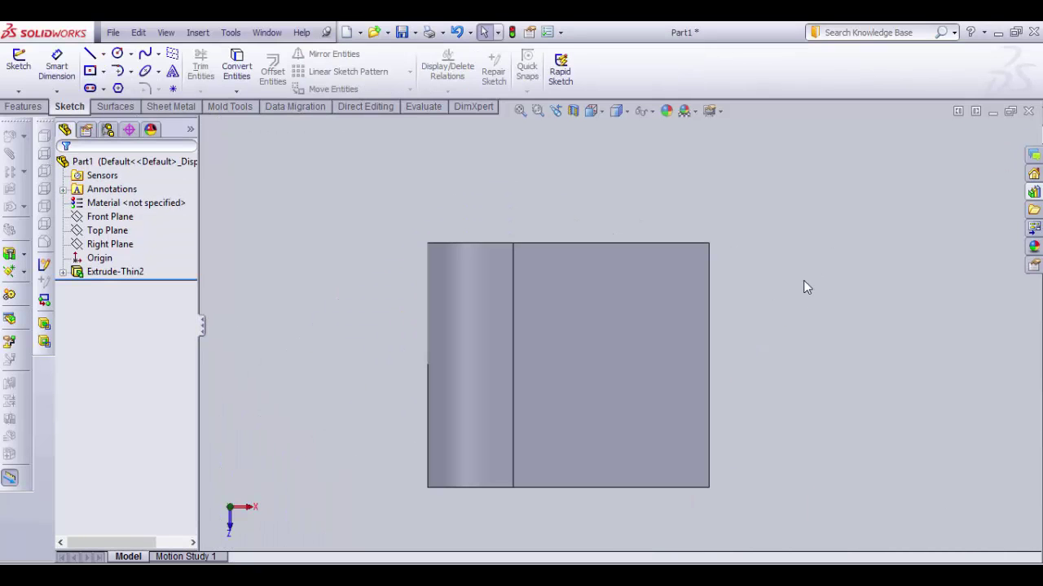
# - Orbit the bracket, select its flat top face, and view it Normal To
pyautogui.moveTo(803, 281); pyautogui.dragTo(811, 276, button='middle')
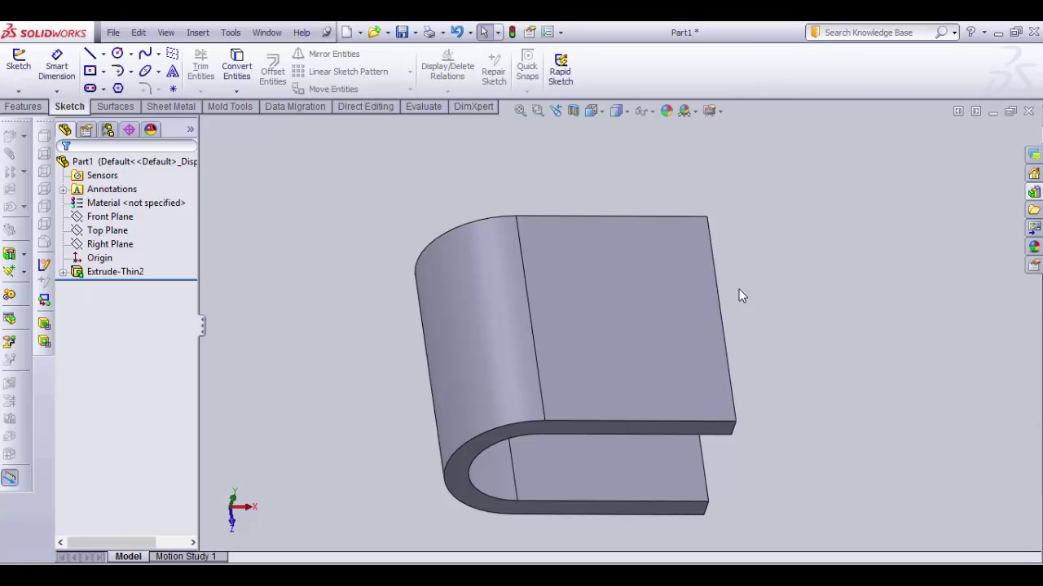
pyautogui.click(637, 293)
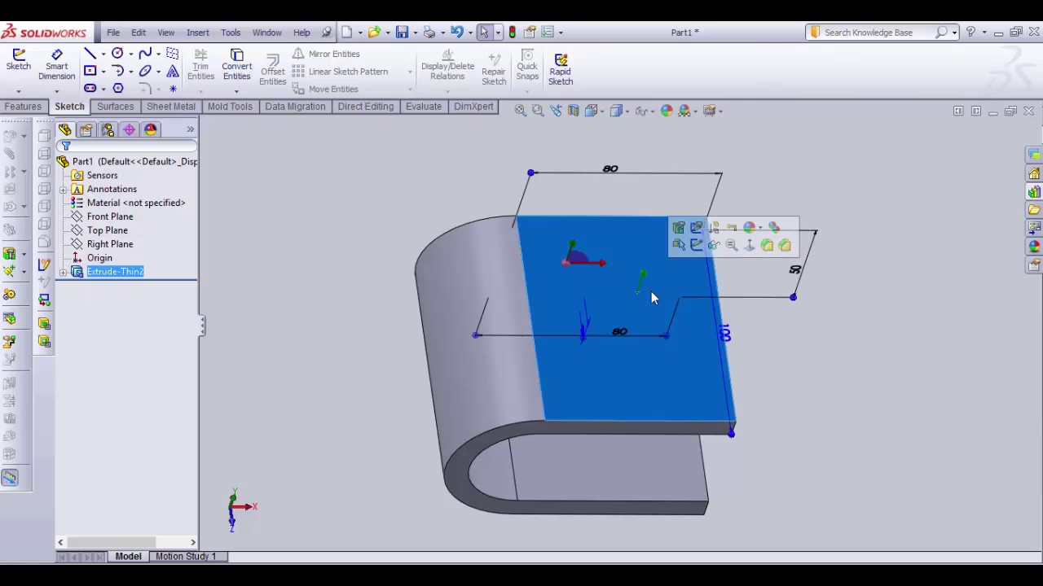
pyautogui.click(746, 248)
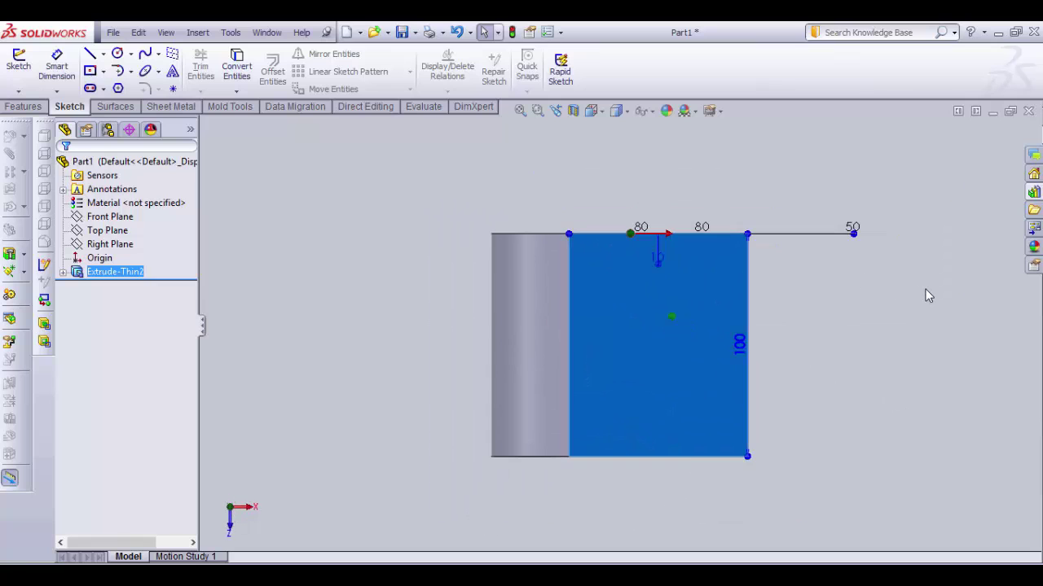
# - On the top face, draw the slot's vertical left line and its bottom horizontal line
pyautogui.click(89, 54)
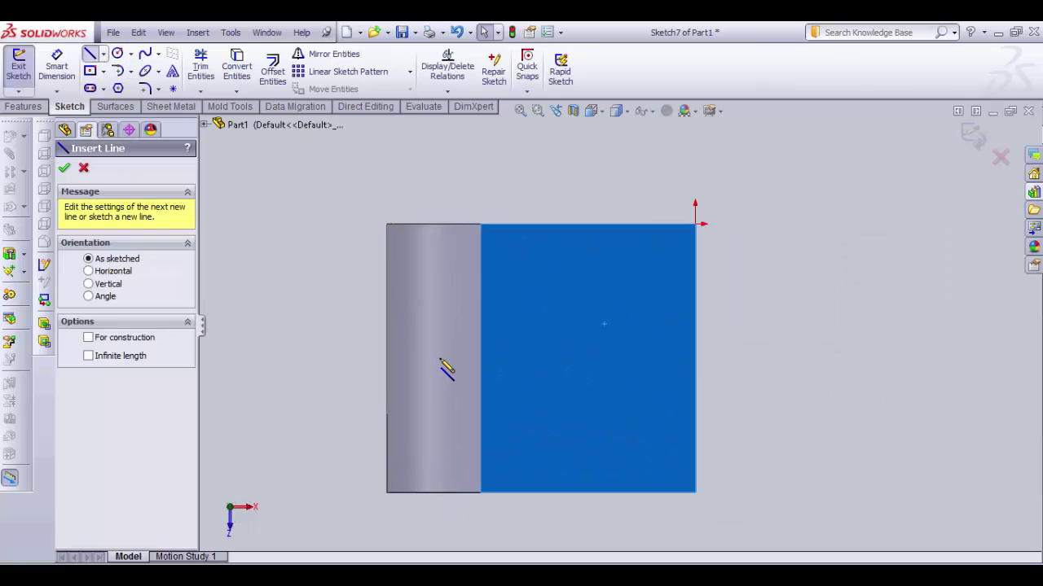
pyautogui.click(407, 304)
pyautogui.click(408, 409)
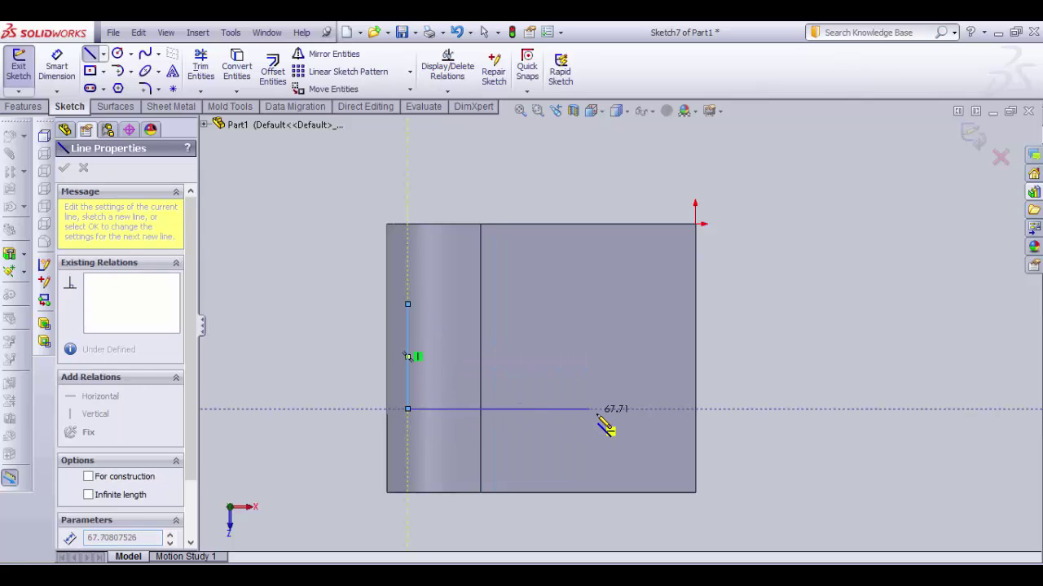
pyautogui.click(628, 412)
pyautogui.press('Escape')
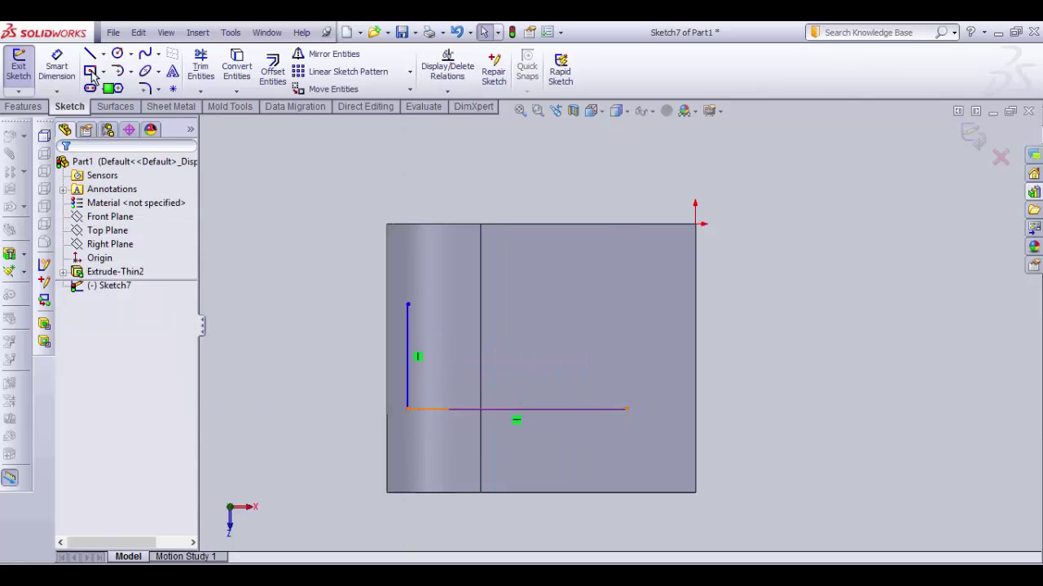
# - Add a tangent semicircular arc on the right end, close the top line, and view from Top
pyautogui.click(118, 72)
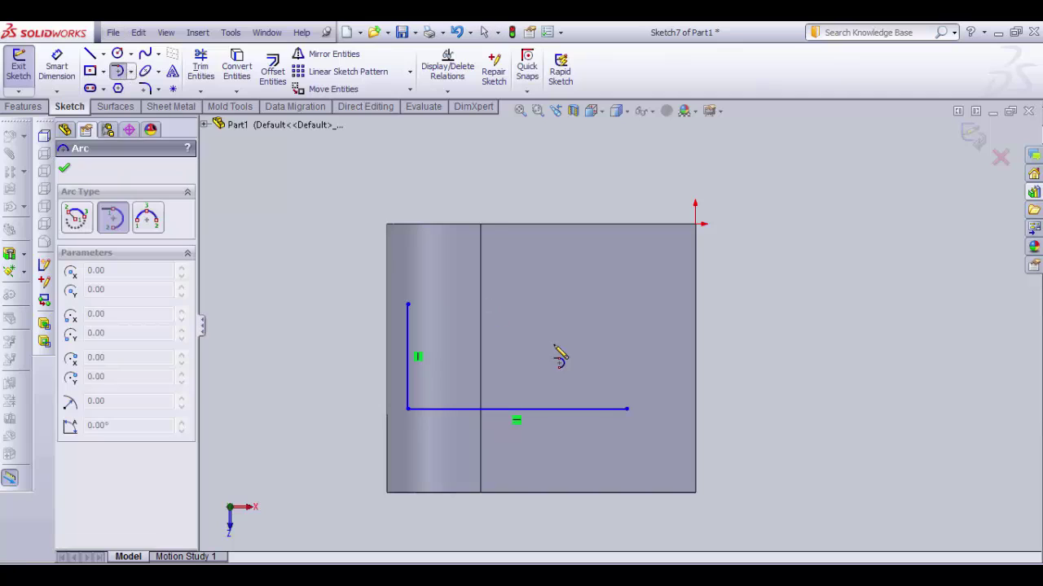
pyautogui.click(626, 410)
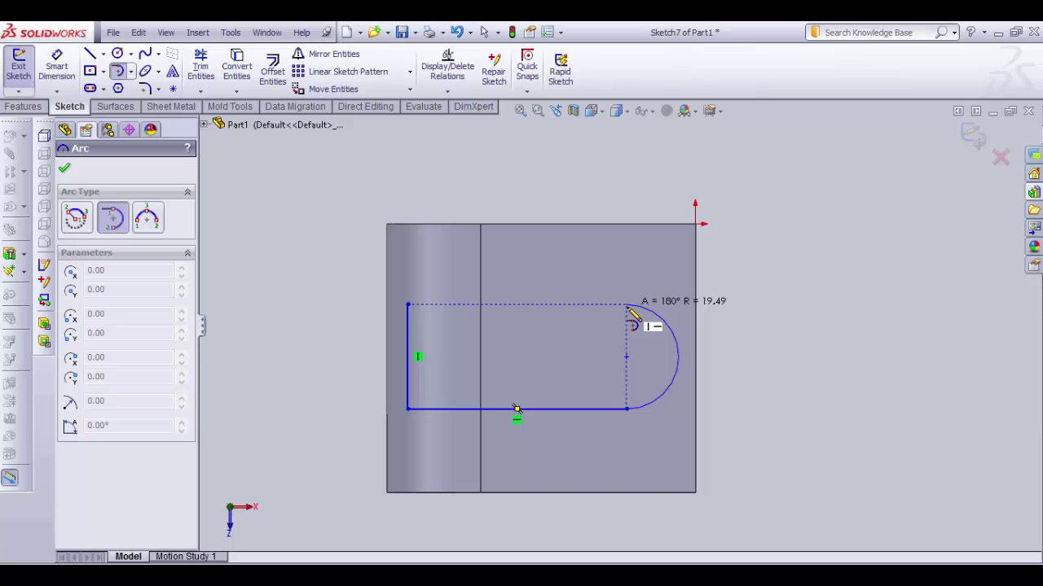
pyautogui.click(626, 304)
pyautogui.press('Escape')
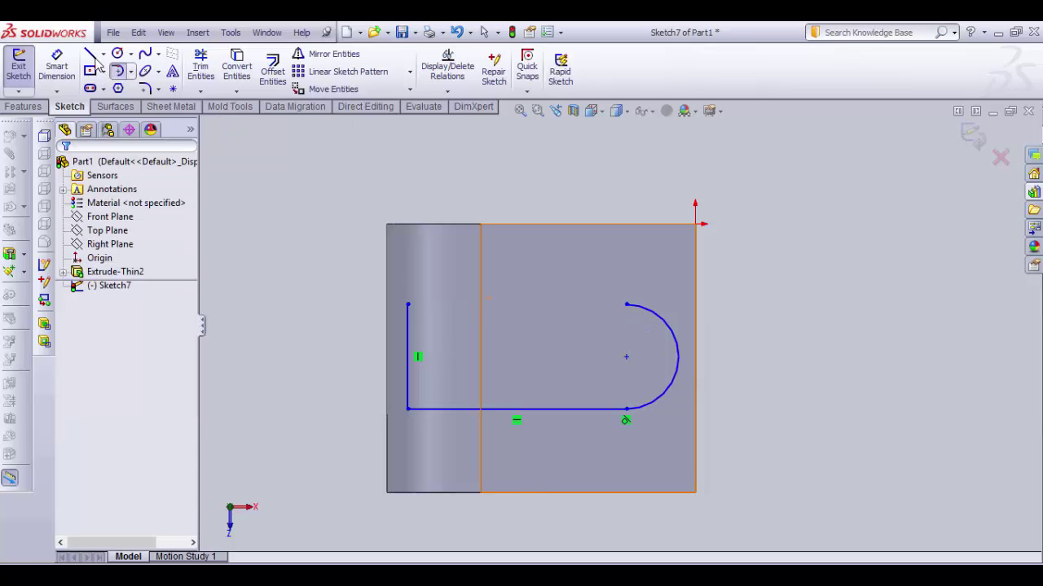
pyautogui.press('l')
pyautogui.click(407, 304)
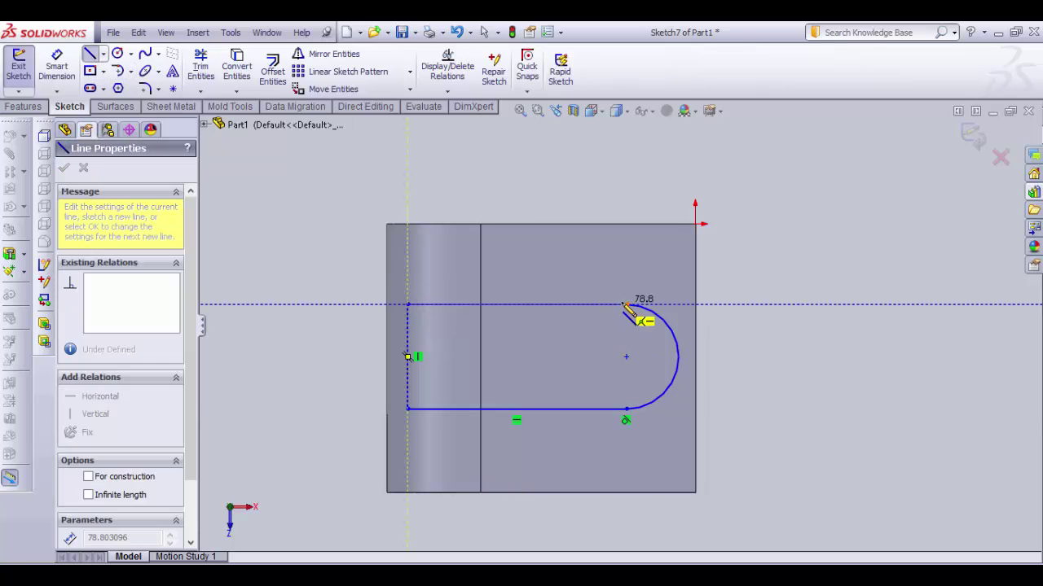
pyautogui.click(626, 303)
pyautogui.press('Escape')
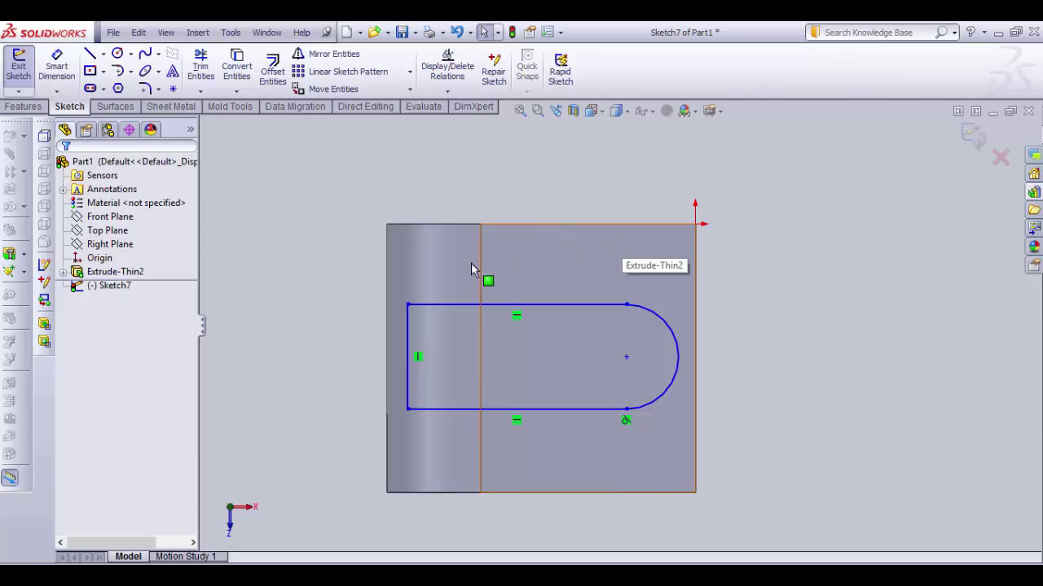
pyautogui.hotkey('ctrl', '5')
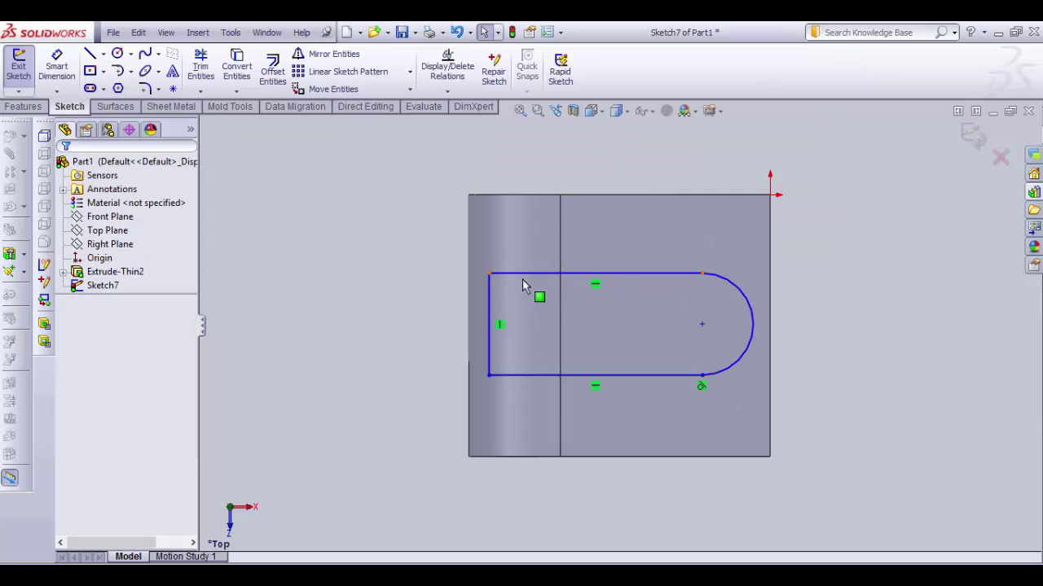
# - Dimension the slot's top line 30 mm from the part's top edge and its end arc to R20
pyautogui.click(57, 69)
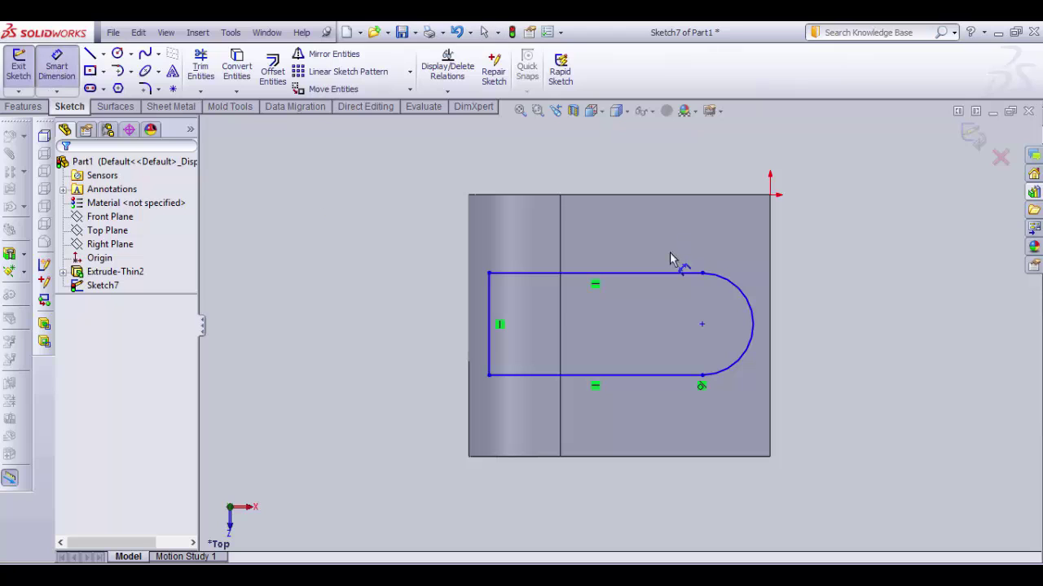
pyautogui.click(558, 273)
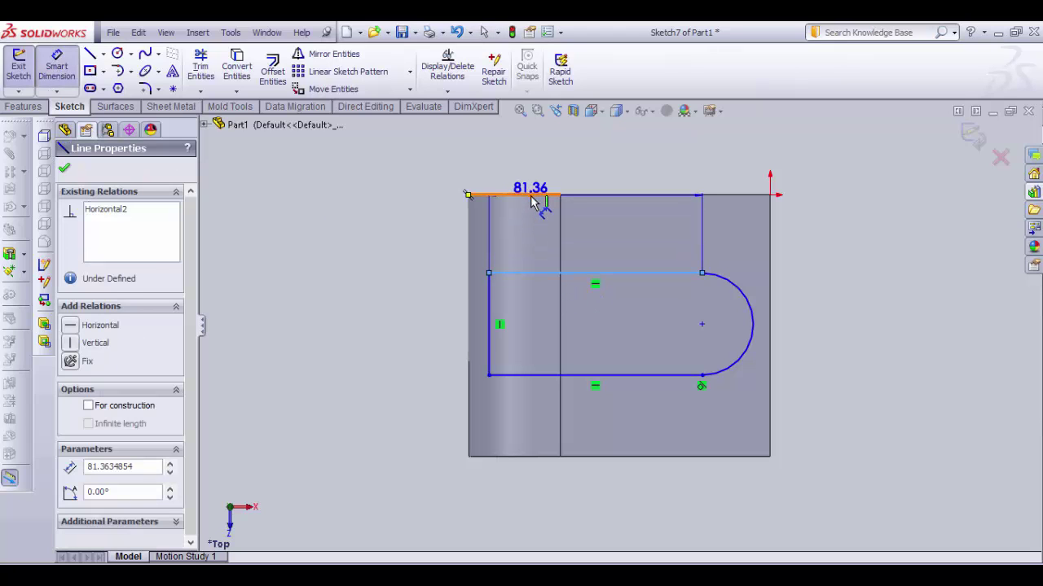
pyautogui.click(535, 196)
pyautogui.click(408, 234)
pyautogui.write('30')
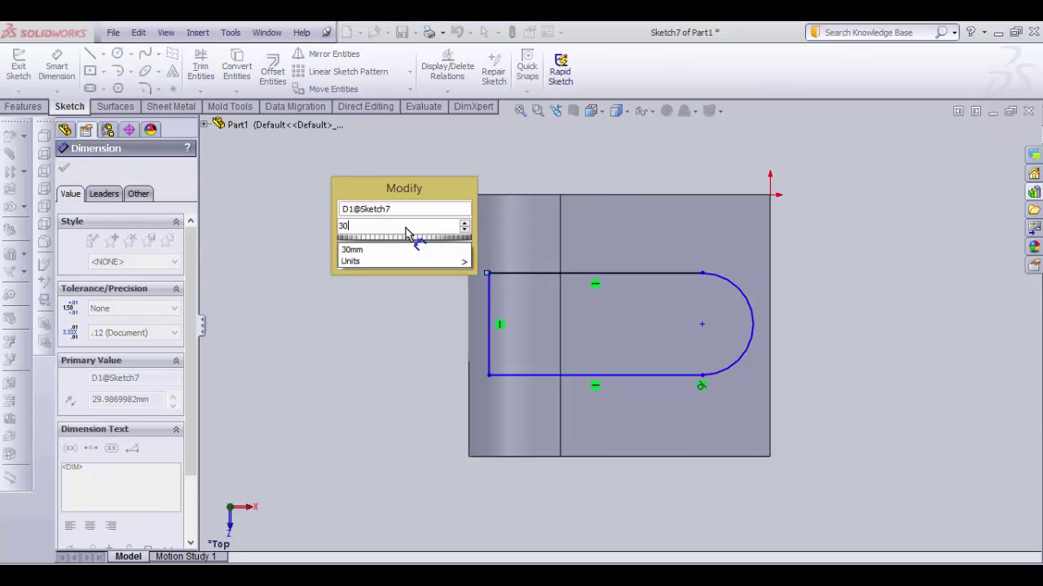
pyautogui.press('Return')
pyautogui.click(754, 314)
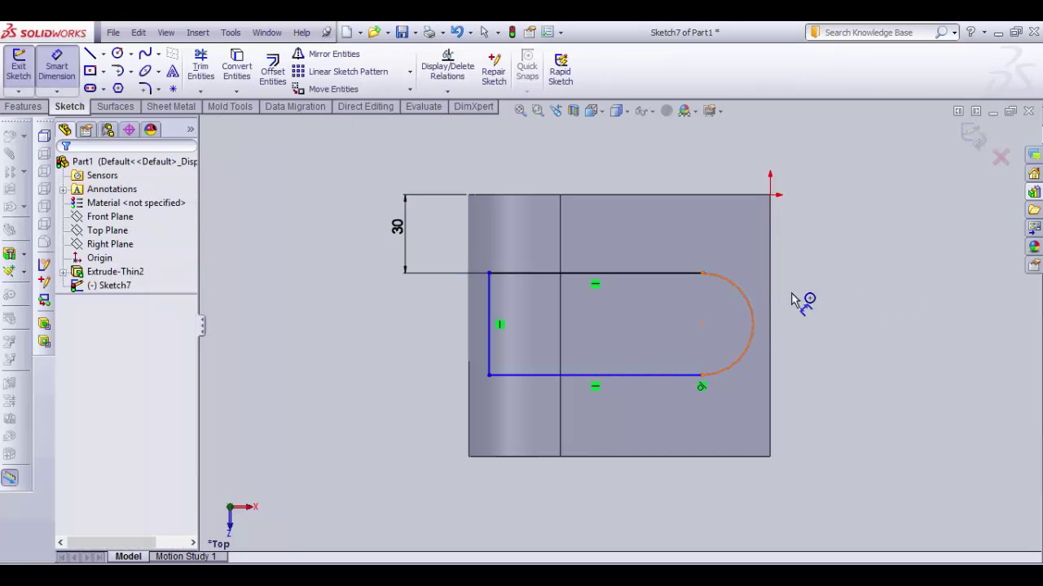
pyautogui.click(821, 281)
pyautogui.write('2')
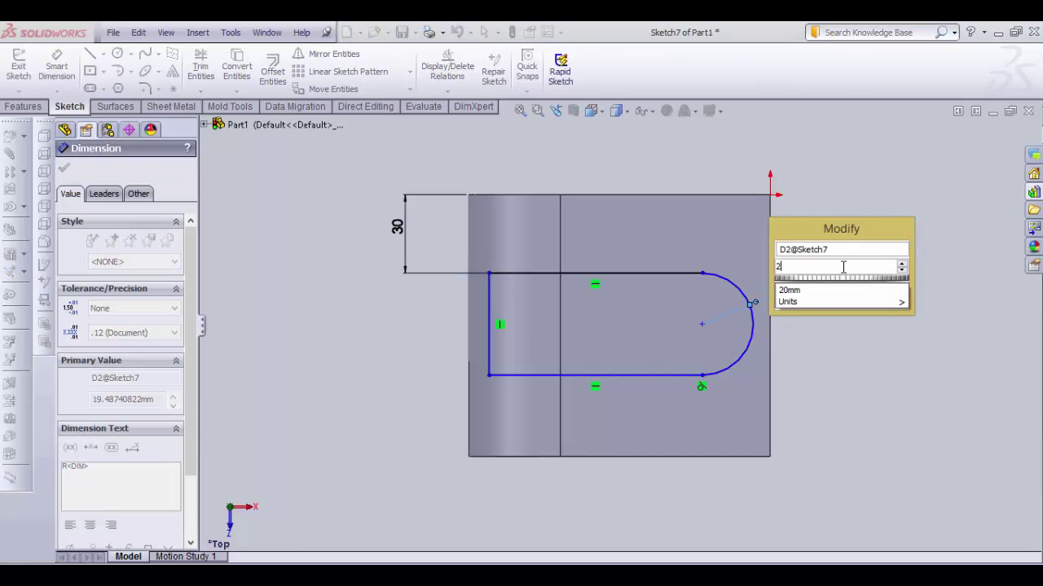
pyautogui.write('0')
pyautogui.press('Return')
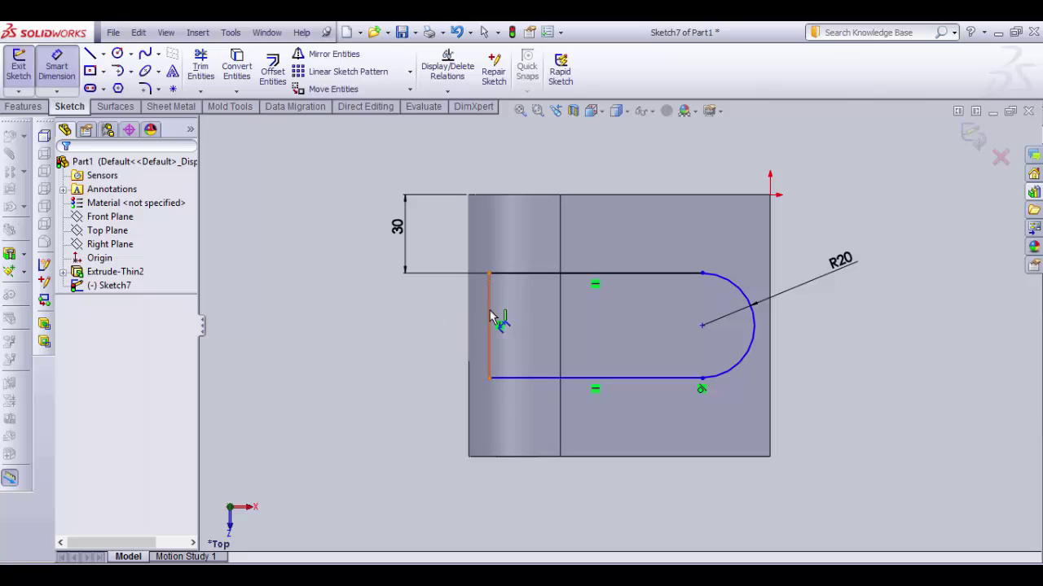
# - Select the slot's vertical left line together with the part's left silhouette edge
pyautogui.press('Escape')
pyautogui.click(488, 310)
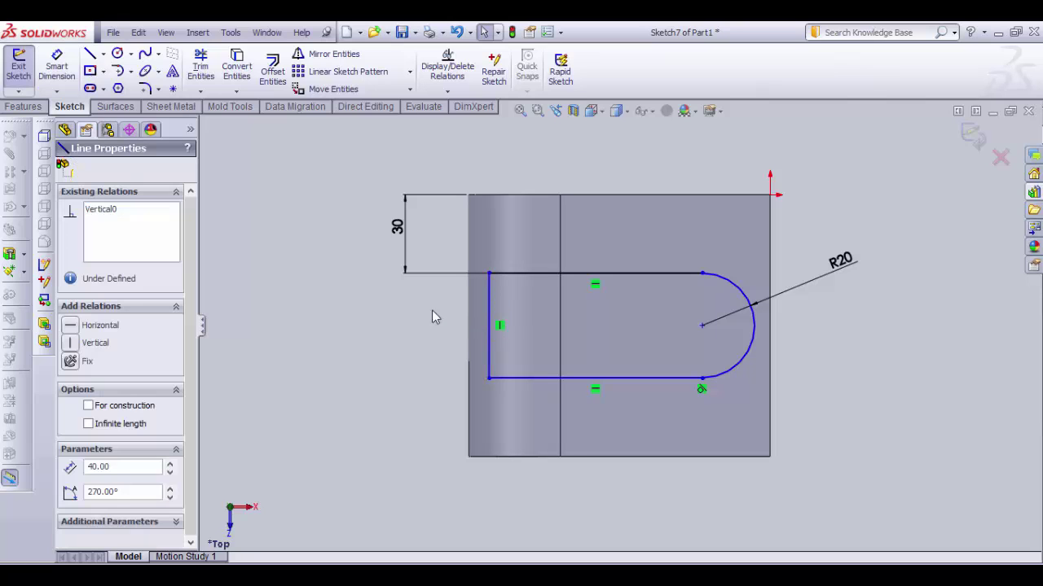
pyautogui.click(417, 312)
pyautogui.click(489, 323)
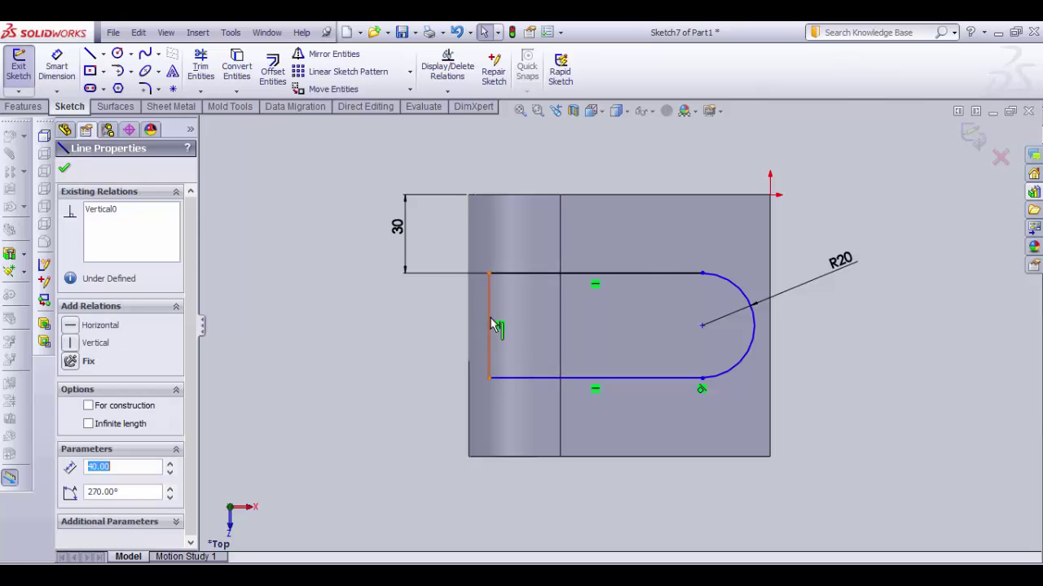
# - Make the slot's vertical left line collinear with the part's left edge
pyautogui.keyDown('ctrl'); pyautogui.click(468, 332); pyautogui.keyUp('ctrl')
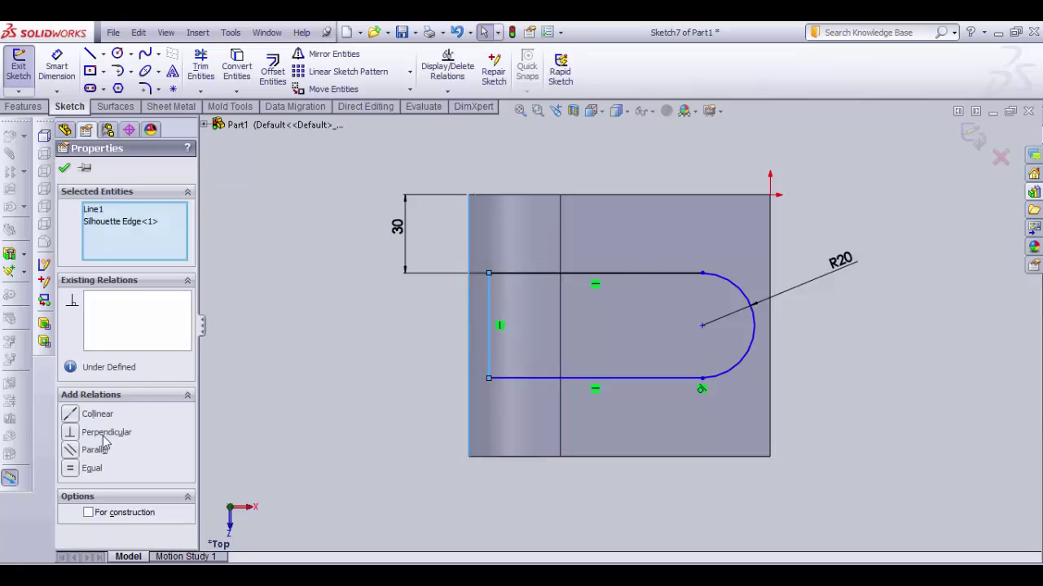
pyautogui.click(69, 416)
pyautogui.click(297, 360)
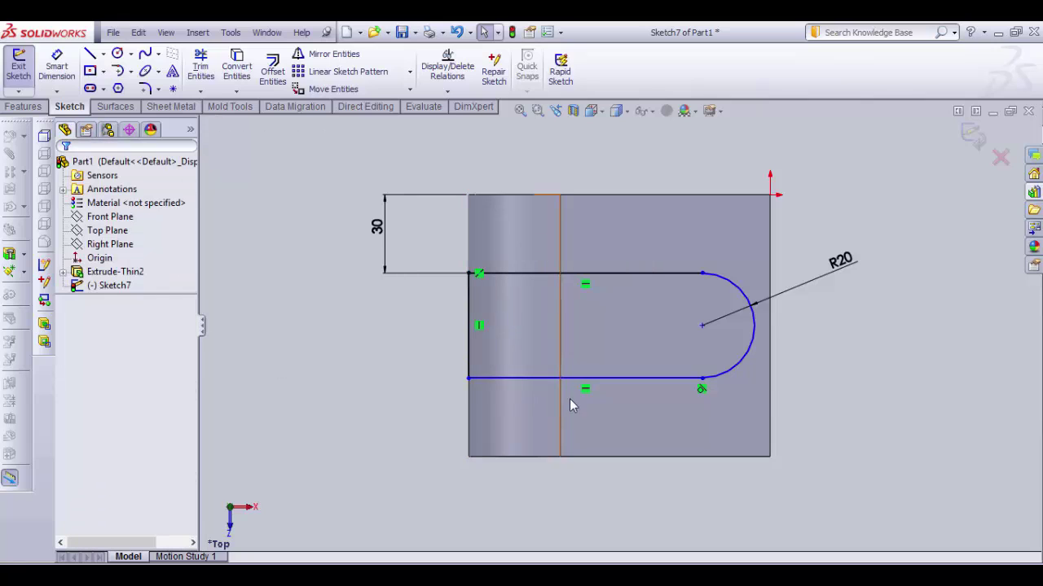
# - Make the slot's R20 arc tangent to the part's right edge
pyautogui.click(754, 344)
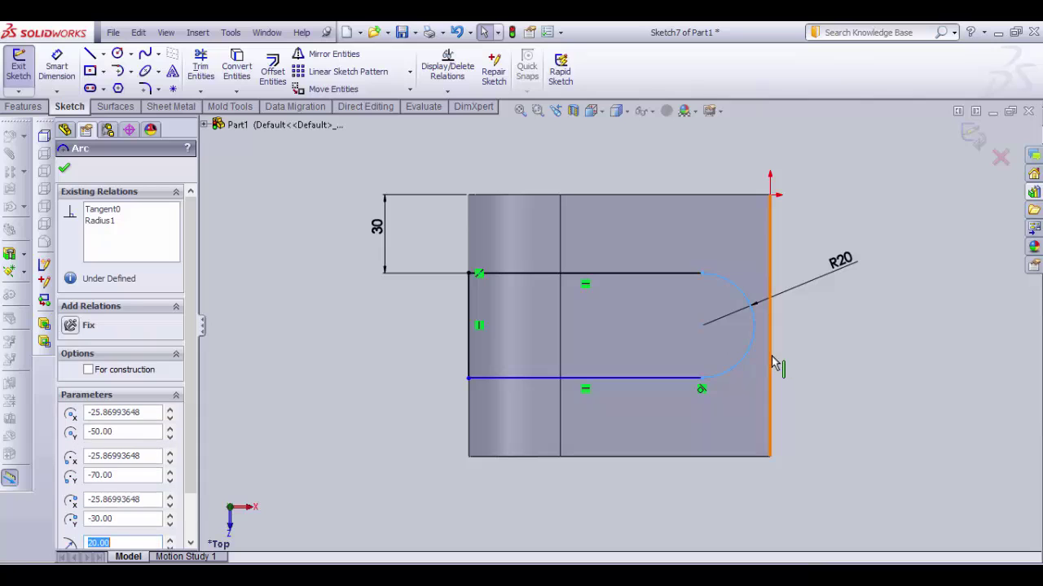
pyautogui.keyDown('ctrl'); pyautogui.click(770, 364); pyautogui.keyUp('ctrl')
pyautogui.click(71, 414)
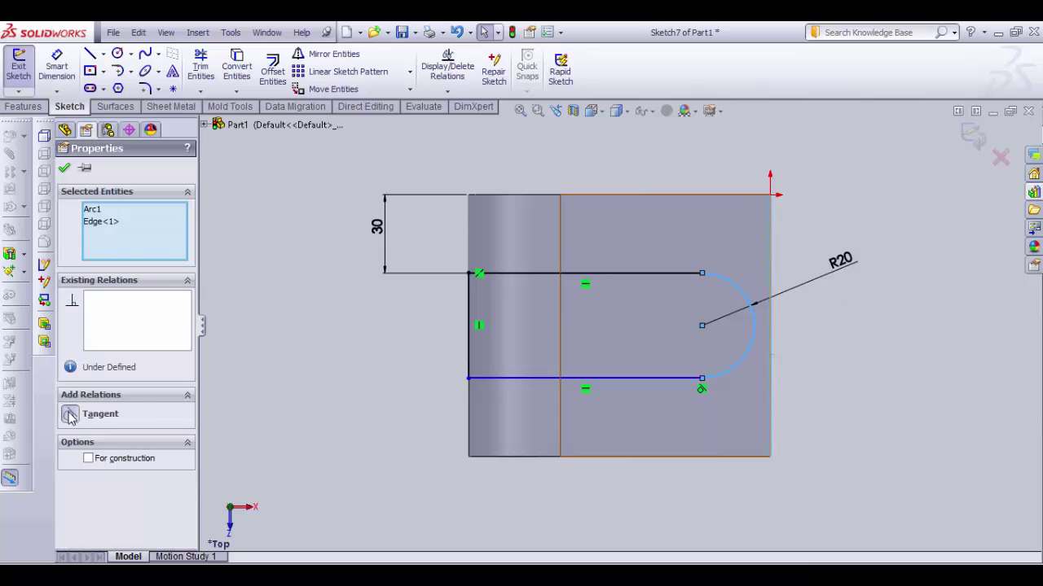
pyautogui.click(287, 376)
pyautogui.click(56, 66)
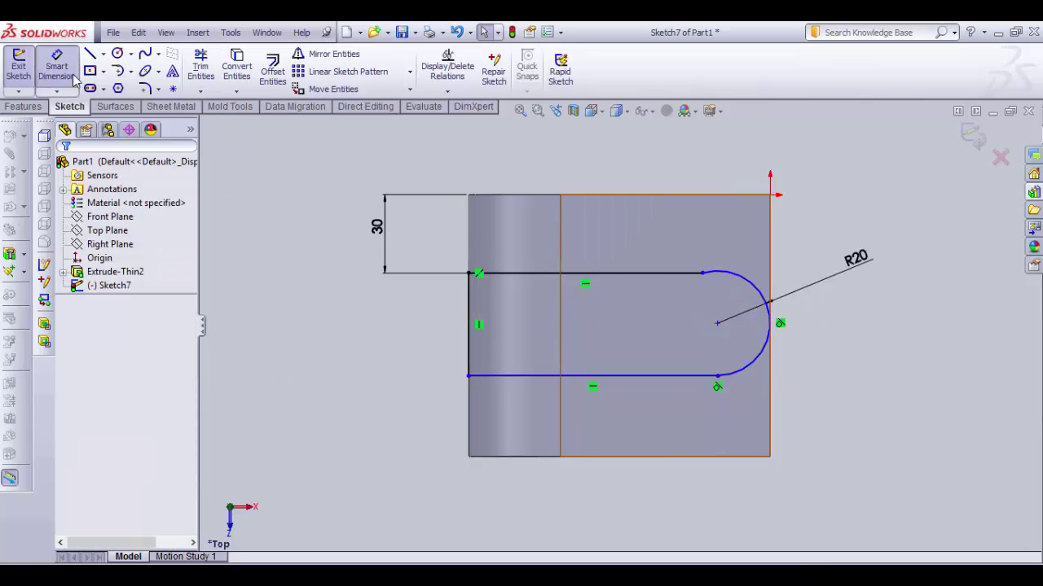
# - Dimension the slot's vertical line to 40 mm, fixing the slot's width
pyautogui.click(467, 326)
pyautogui.click(404, 338)
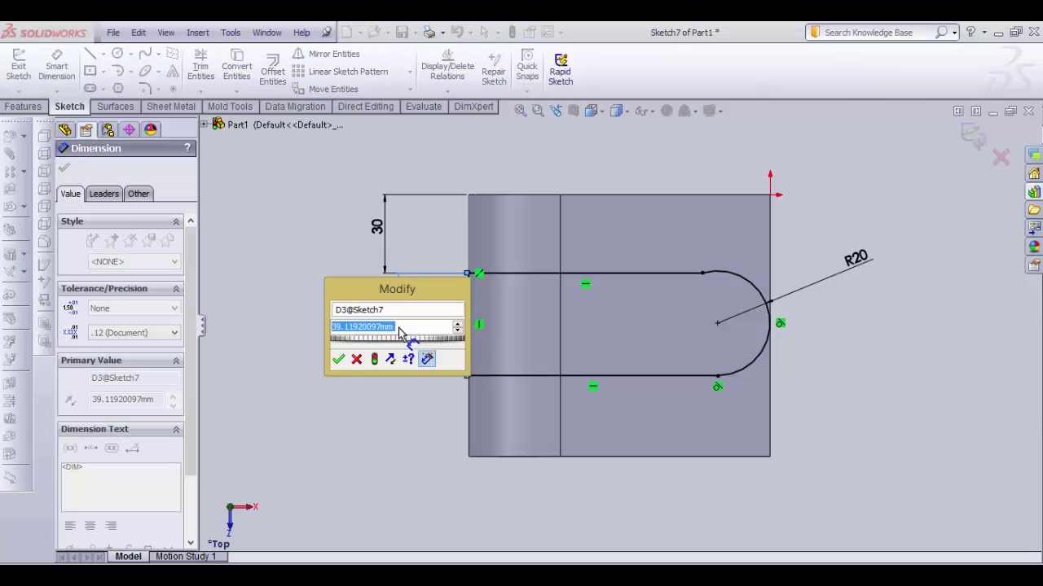
pyautogui.write('40')
pyautogui.press('Return')
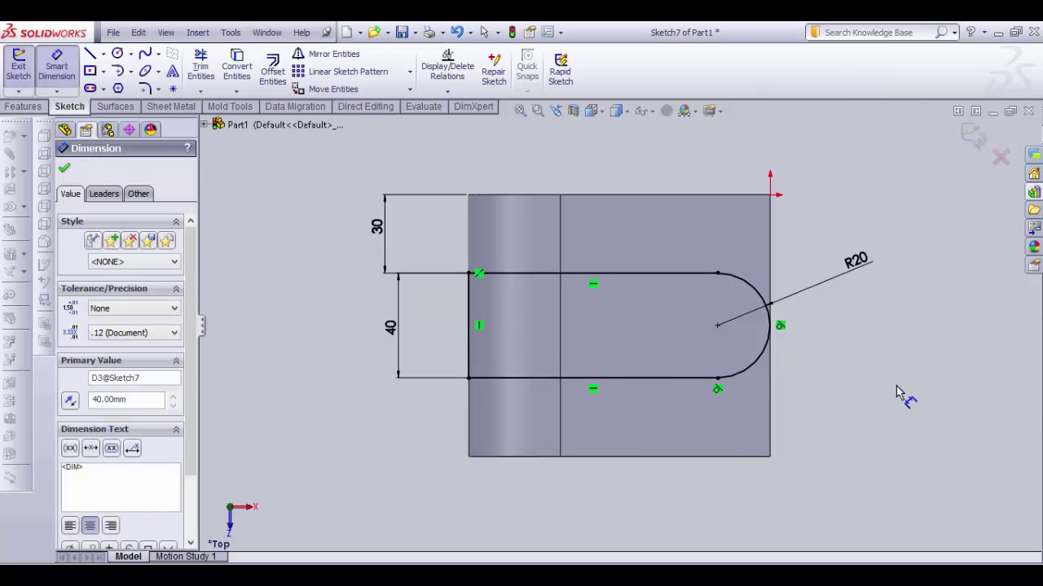
pyautogui.press('Escape')
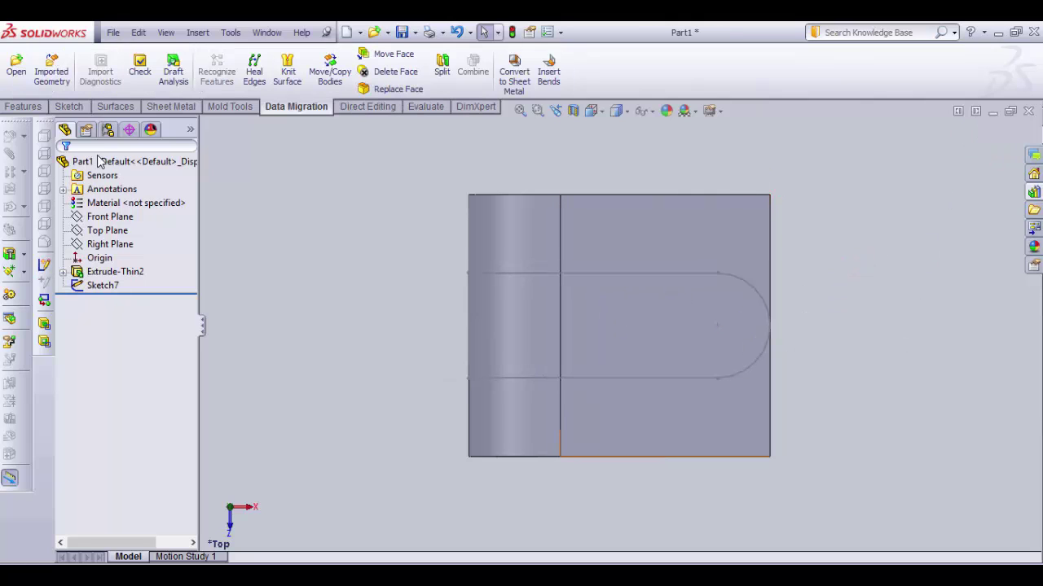
# - Extrude Sketch7 100 mm Blind in the reversed direction through the bracket, unmerged as a second body
pyautogui.click(24, 108)
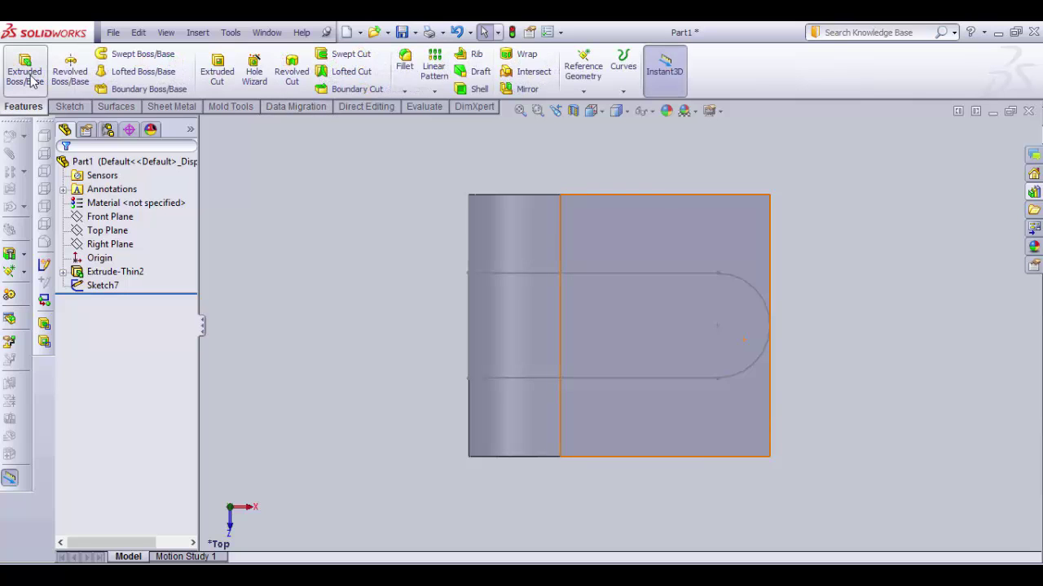
pyautogui.click(32, 78)
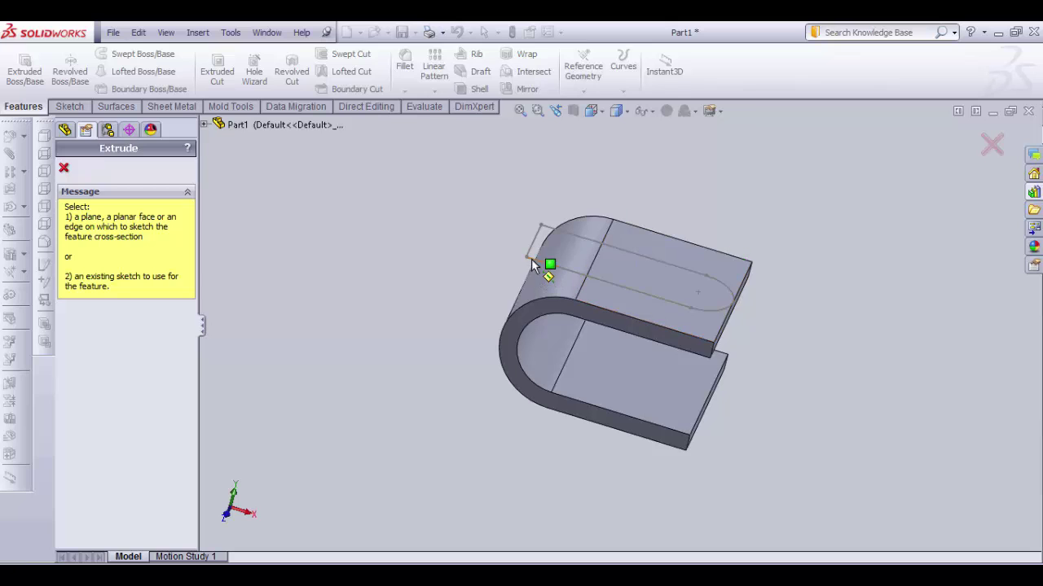
pyautogui.click(540, 262)
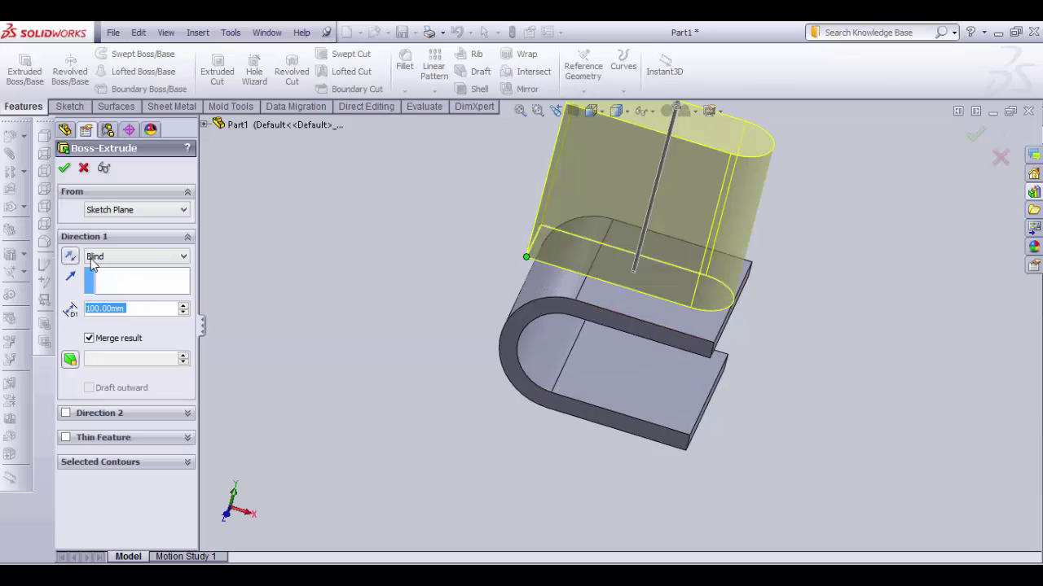
pyautogui.click(71, 259)
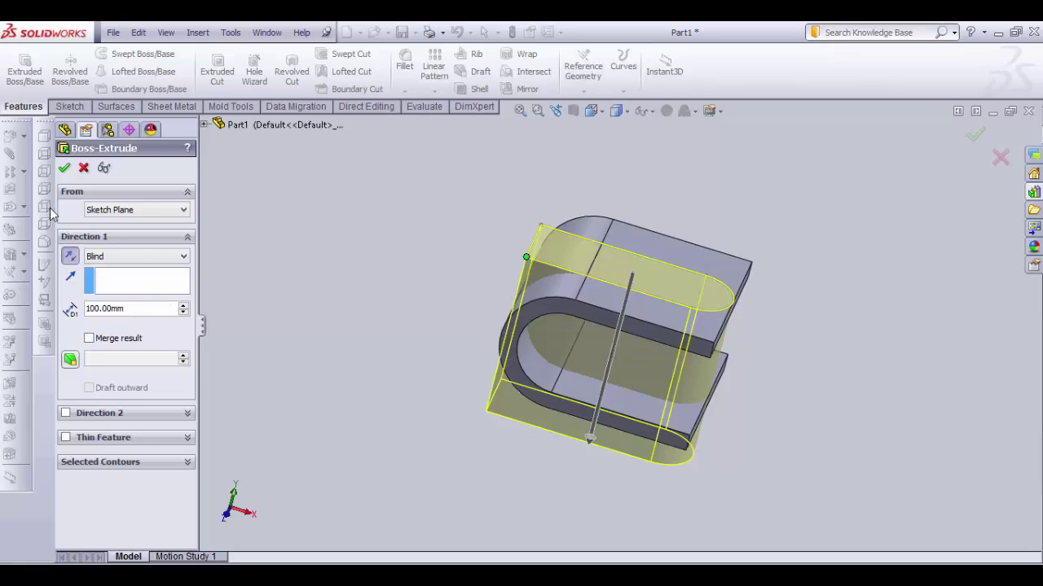
pyautogui.press('Return')
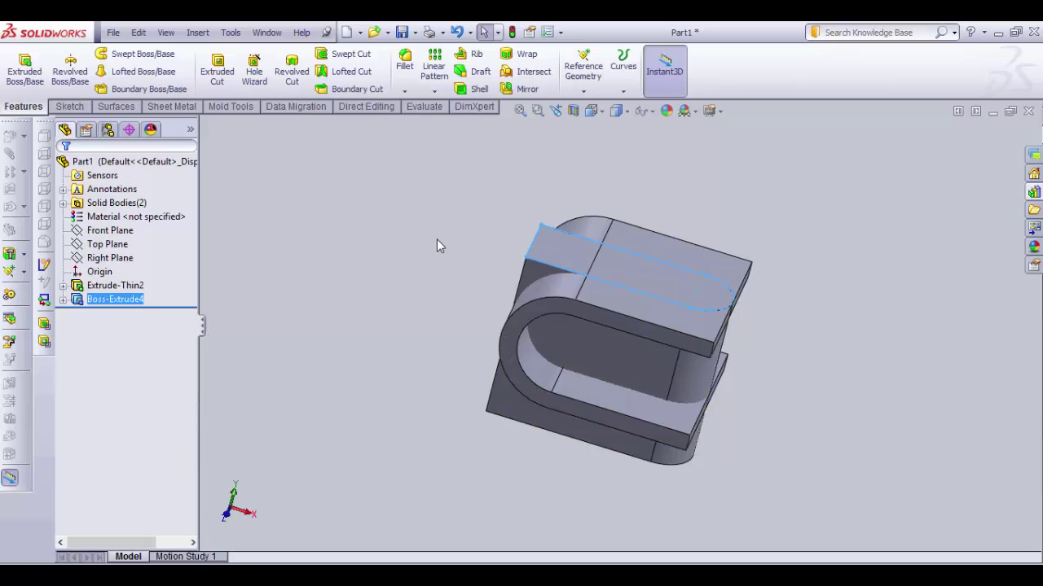
pyautogui.moveTo(437, 239)
pyautogui.mouseDown(button='middle')
pyautogui.moveTo(429, 335)
pyautogui.moveTo(477, 342)
pyautogui.moveTo(854, 299)
pyautogui.moveTo(756, 309)
pyautogui.moveTo(752, 275)
pyautogui.moveTo(785, 286)
pyautogui.moveTo(724, 308)
pyautogui.mouseUp(button='middle')
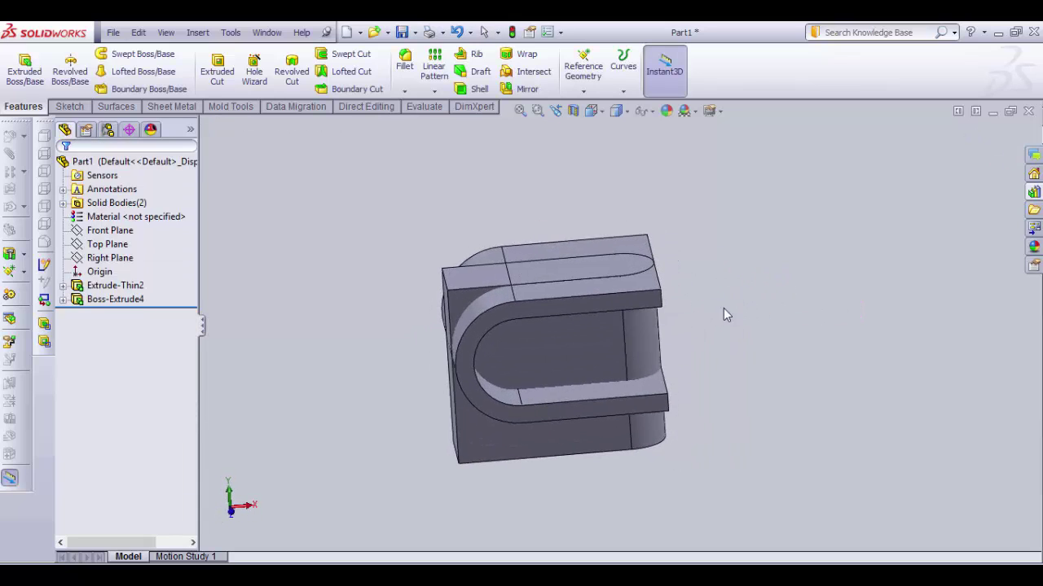
# - Combine Extrude-Thin2 and Boss-Extrude4 with Common, creating Combine3 with rounded leg ends
pyautogui.click(291, 108)
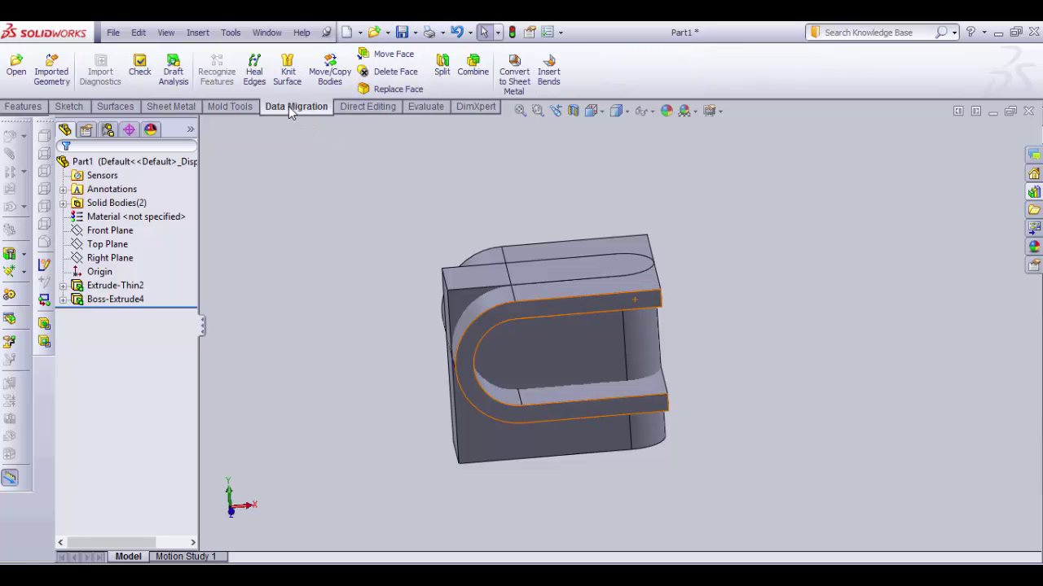
pyautogui.click(473, 72)
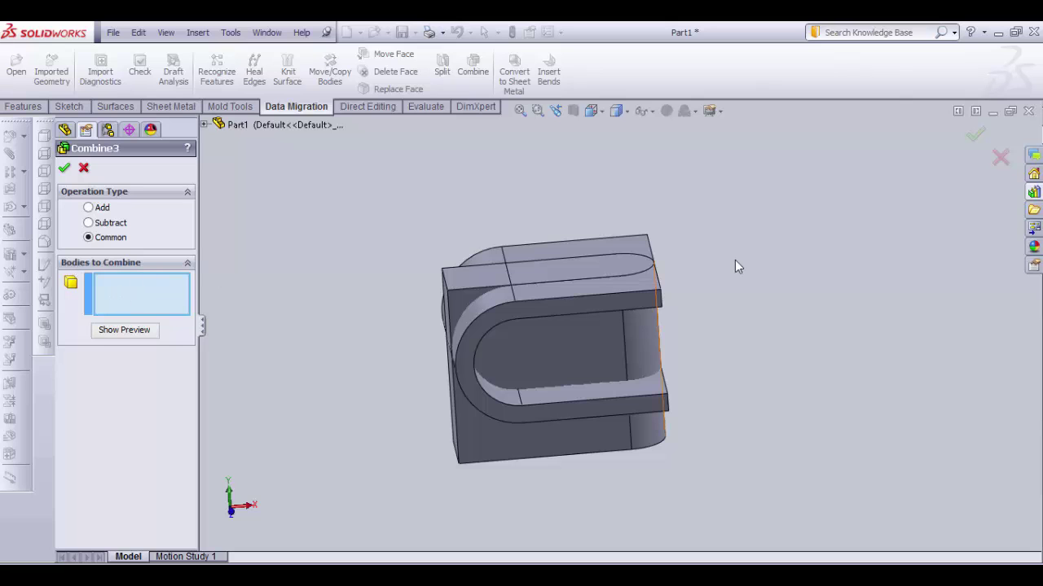
pyautogui.moveTo(717, 301)
pyautogui.mouseDown(button='middle')
pyautogui.moveTo(660, 314)
pyautogui.moveTo(691, 337)
pyautogui.mouseUp(button='middle')
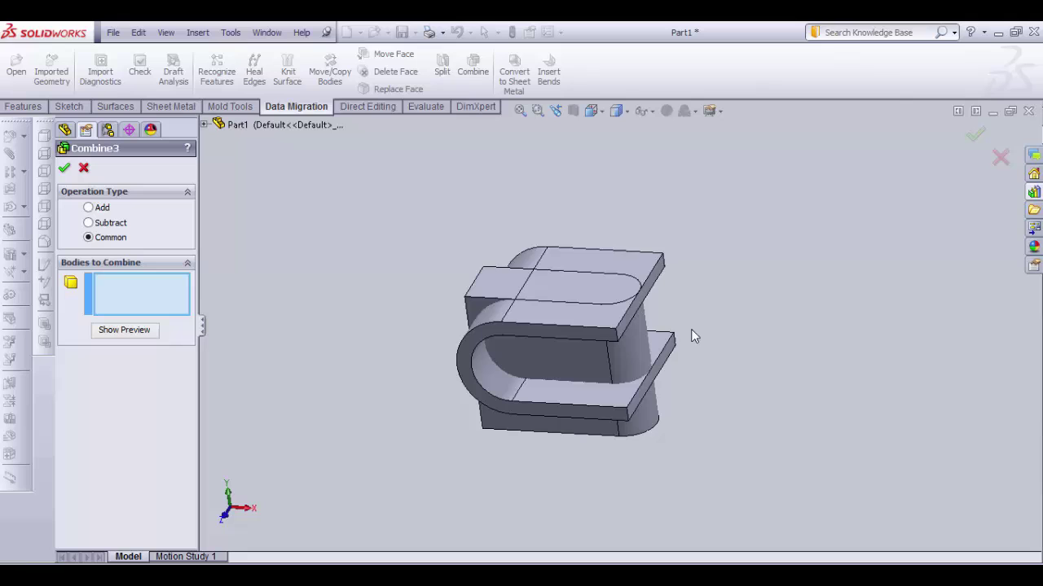
pyautogui.click(651, 269)
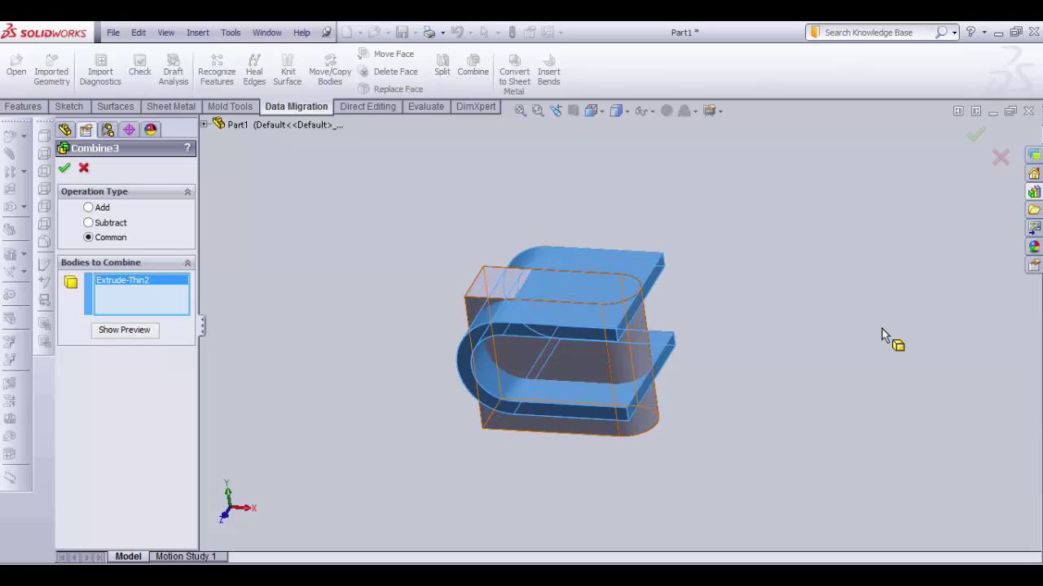
pyautogui.click(652, 370)
pyautogui.click(129, 333)
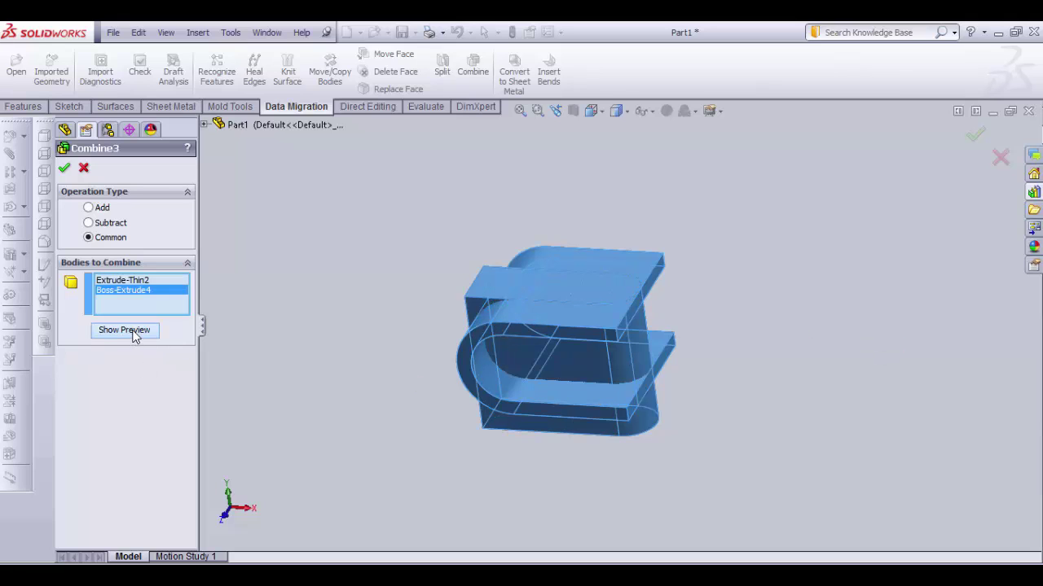
pyautogui.moveTo(725, 337)
pyautogui.mouseDown(button='middle')
pyautogui.moveTo(768, 342)
pyautogui.moveTo(695, 342)
pyautogui.moveTo(672, 358)
pyautogui.moveTo(733, 330)
pyautogui.mouseUp(button='middle')
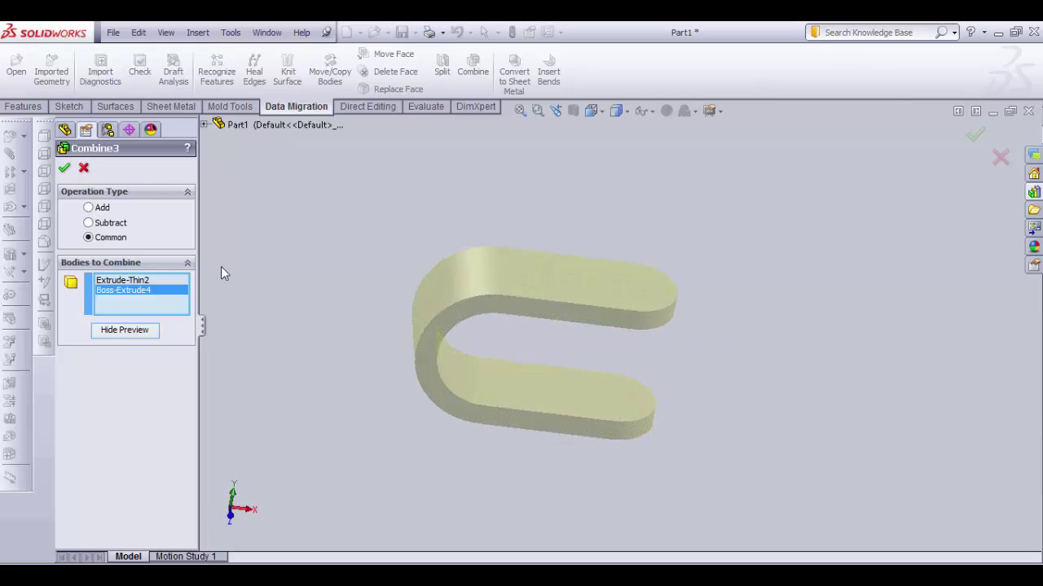
pyautogui.click(64, 169)
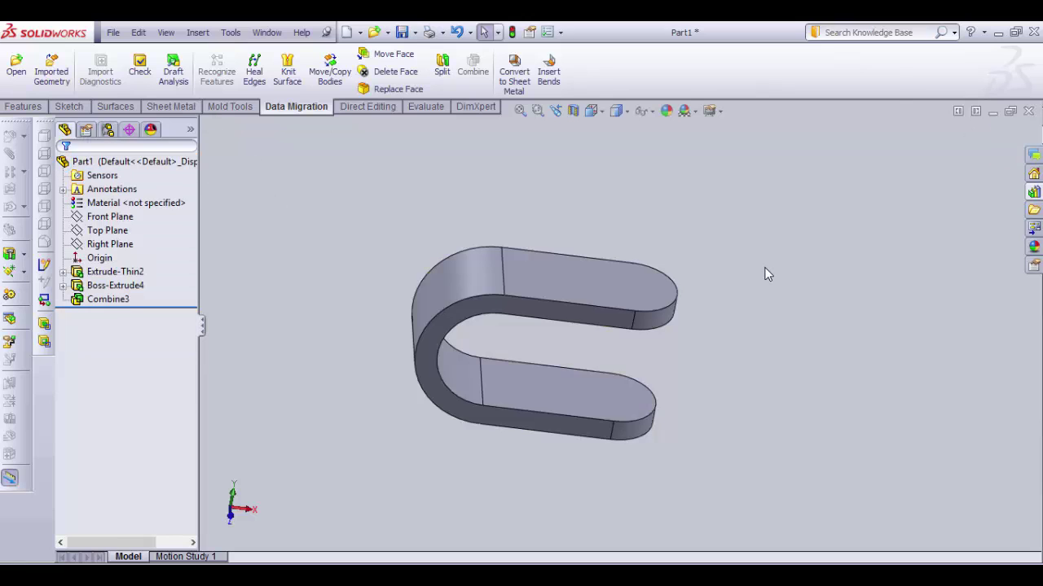
pyautogui.moveTo(765, 274)
pyautogui.mouseDown(button='middle')
pyautogui.moveTo(695, 291)
pyautogui.moveTo(703, 297)
pyautogui.moveTo(727, 271)
pyautogui.moveTo(706, 286)
pyautogui.mouseUp(button='middle')
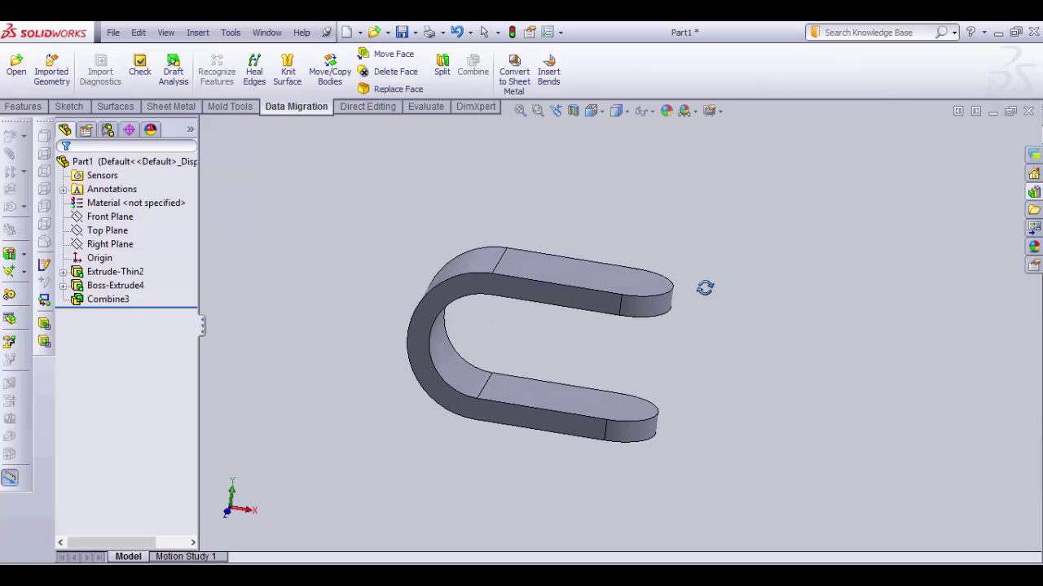